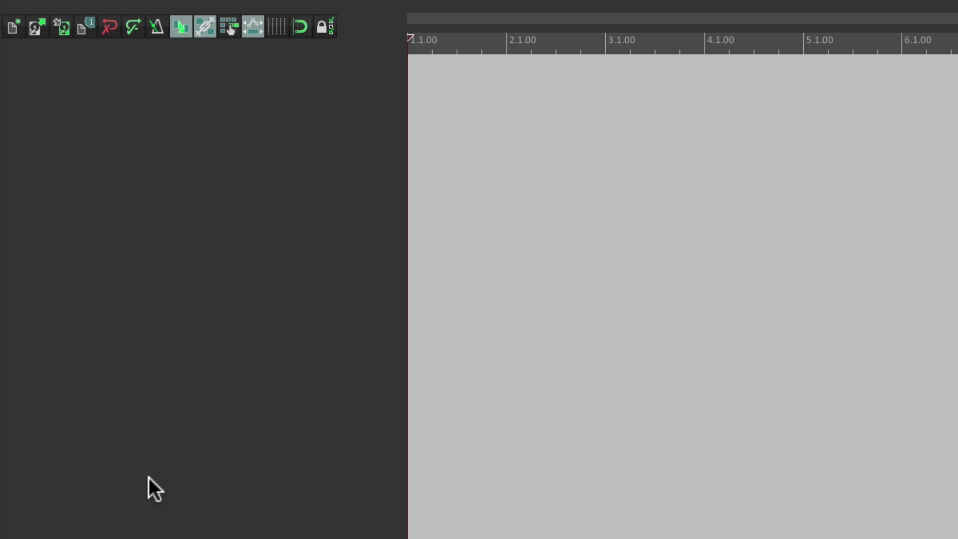
- Insert a blank track and delete it again
double_click(205, 267)
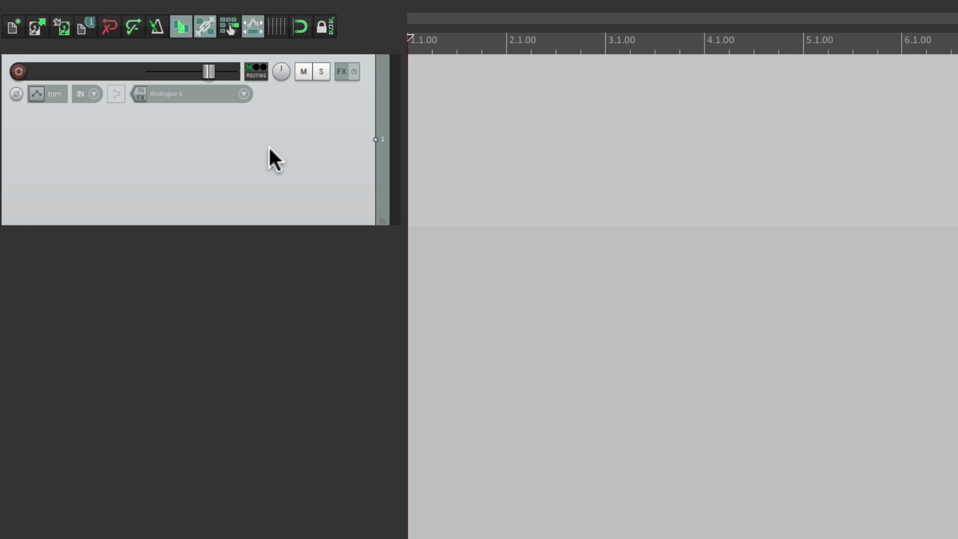
key("Delete")
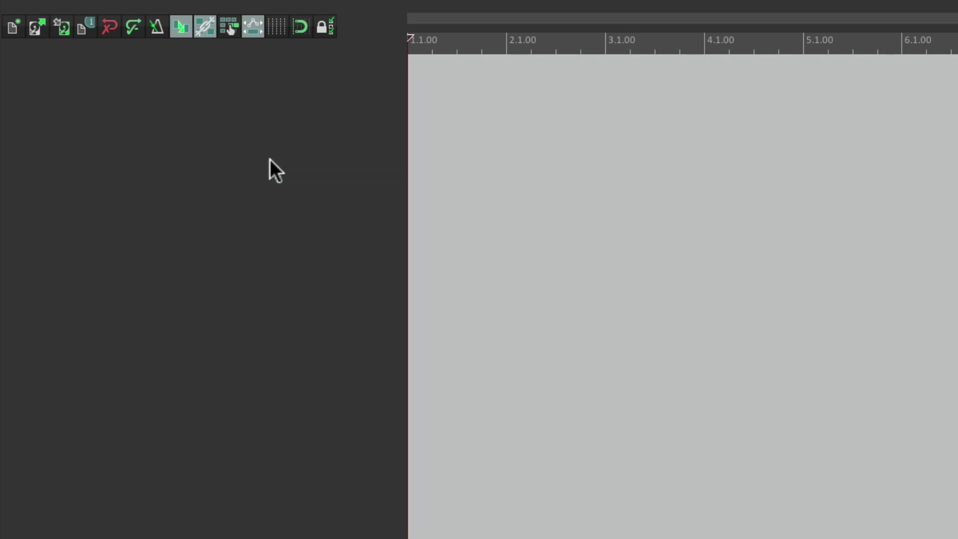
- Insert a track from the Kick template in the Drums group of Mixing - Templates
right_click(269, 160)
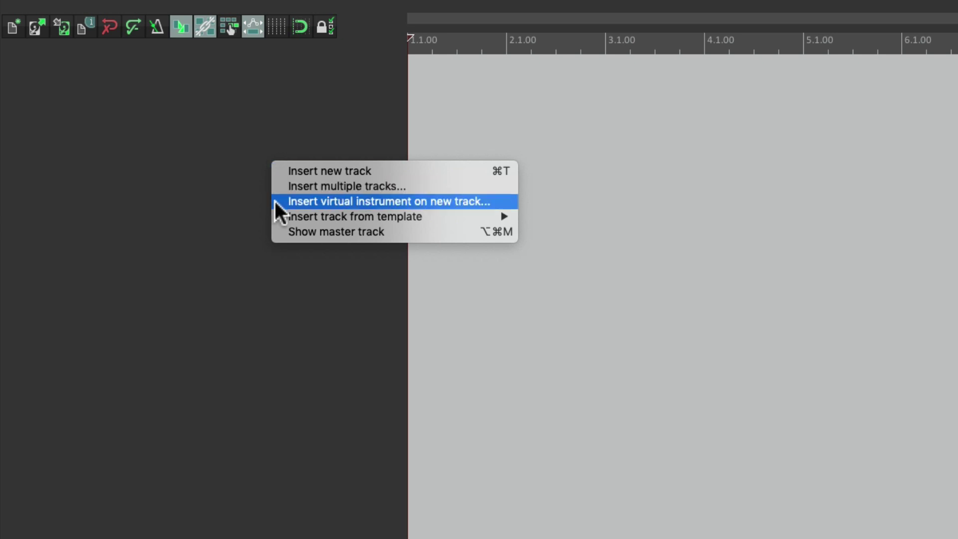
mouse_move(274, 214)
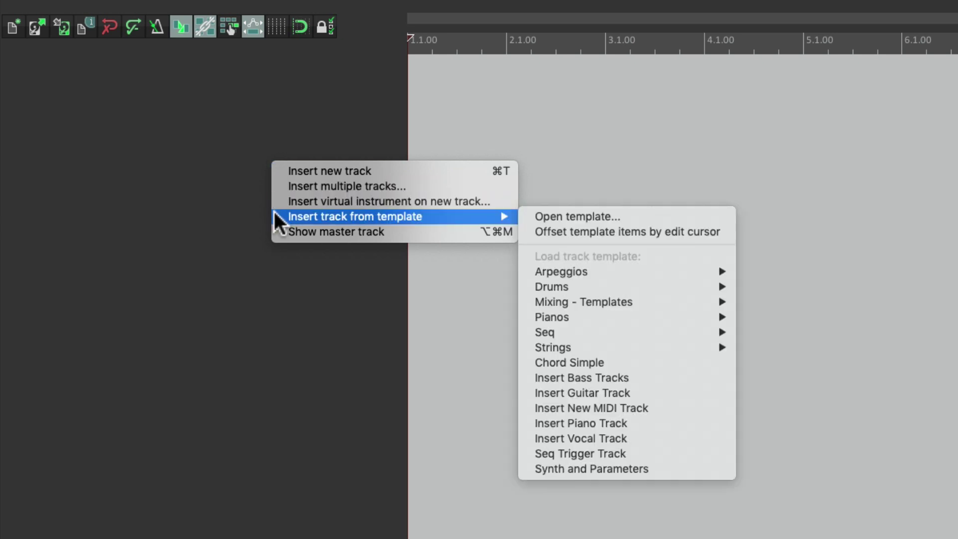
mouse_move(520, 300)
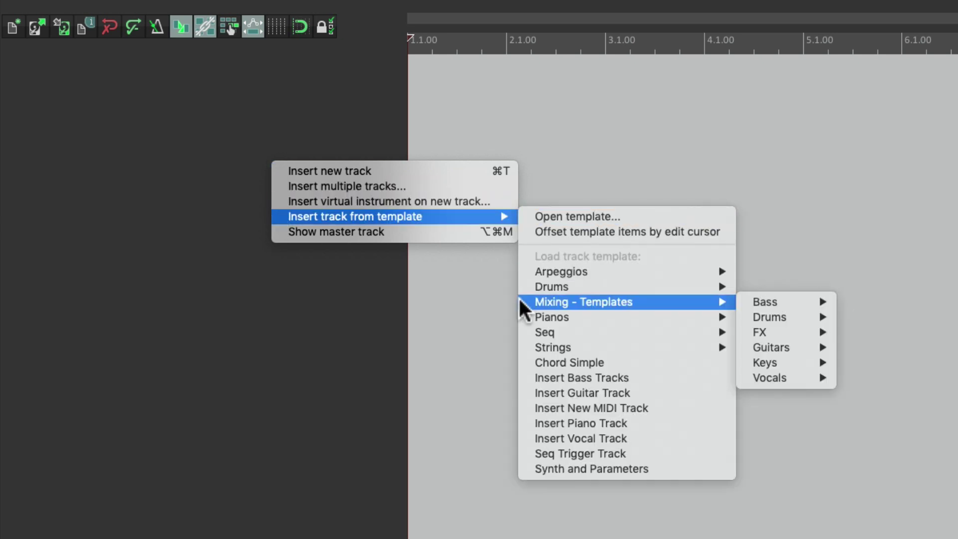
mouse_move(742, 313)
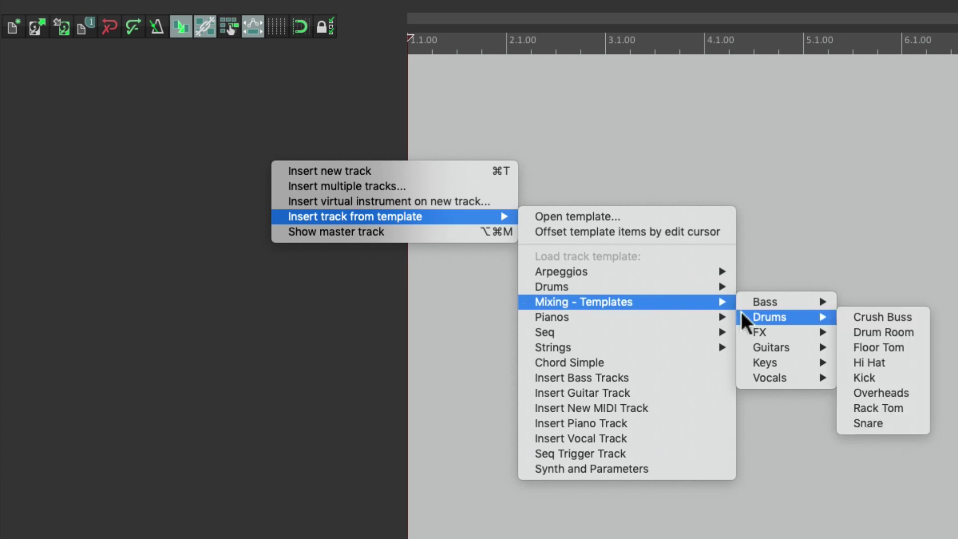
left_click(843, 375)
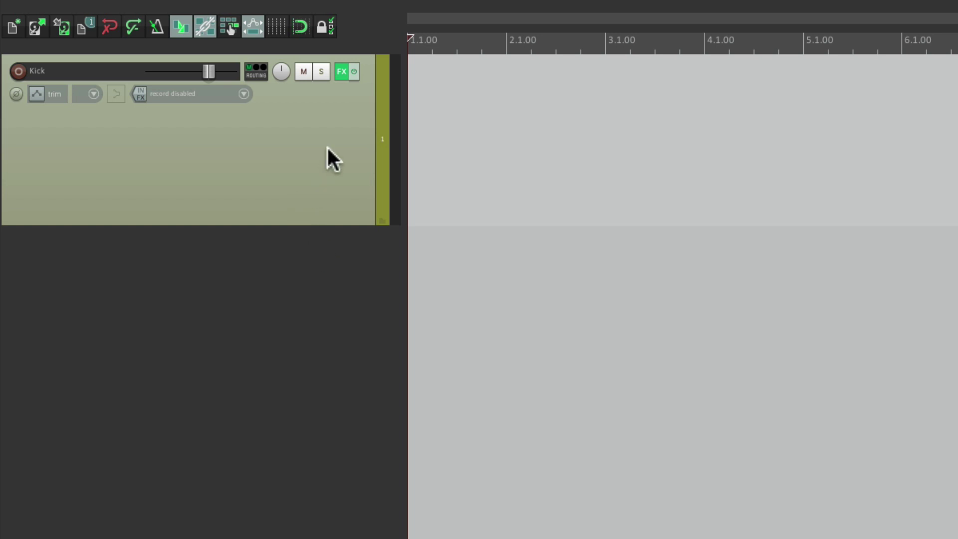
- Review the ReaGate, ReaComp and ReaEQ settings in the Kick track's effects chain, and close it
left_click(341, 73)
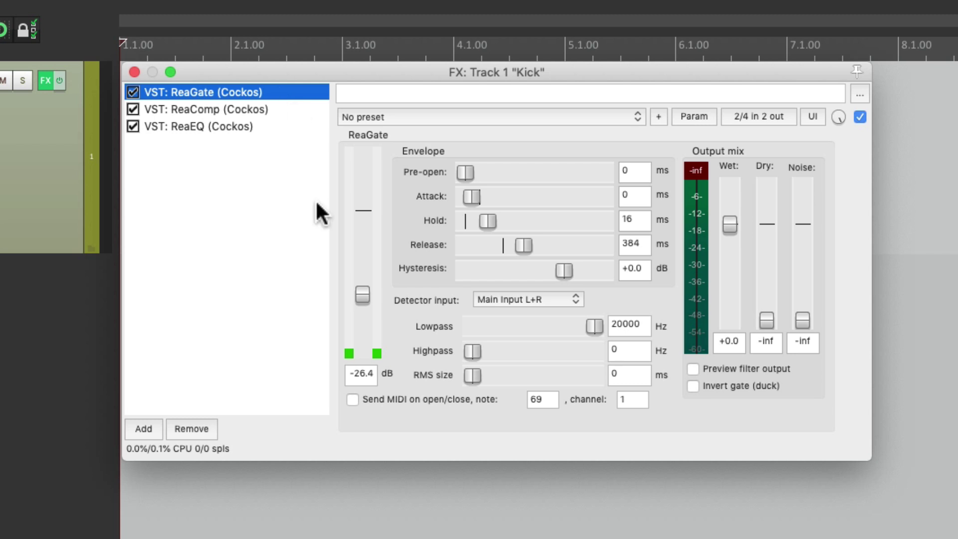
left_click(296, 106)
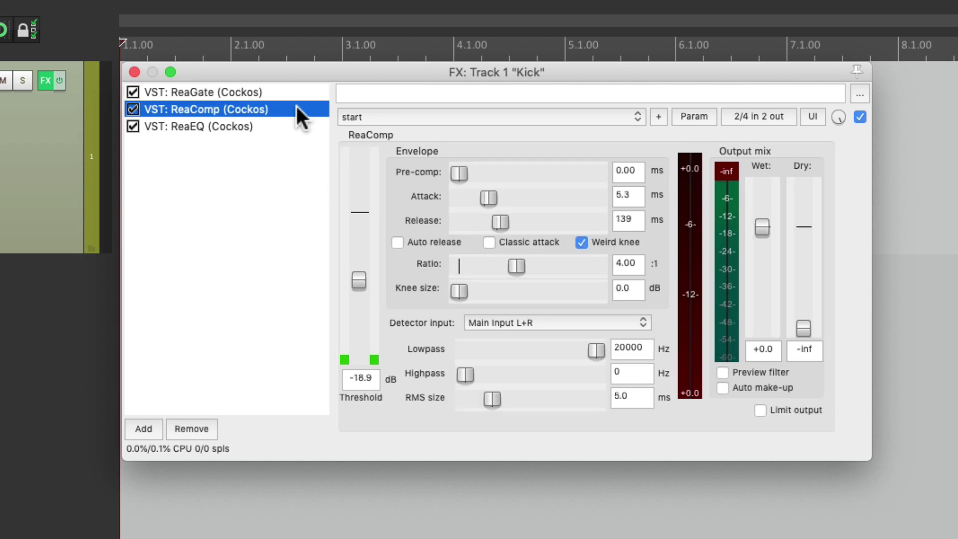
left_click(276, 127)
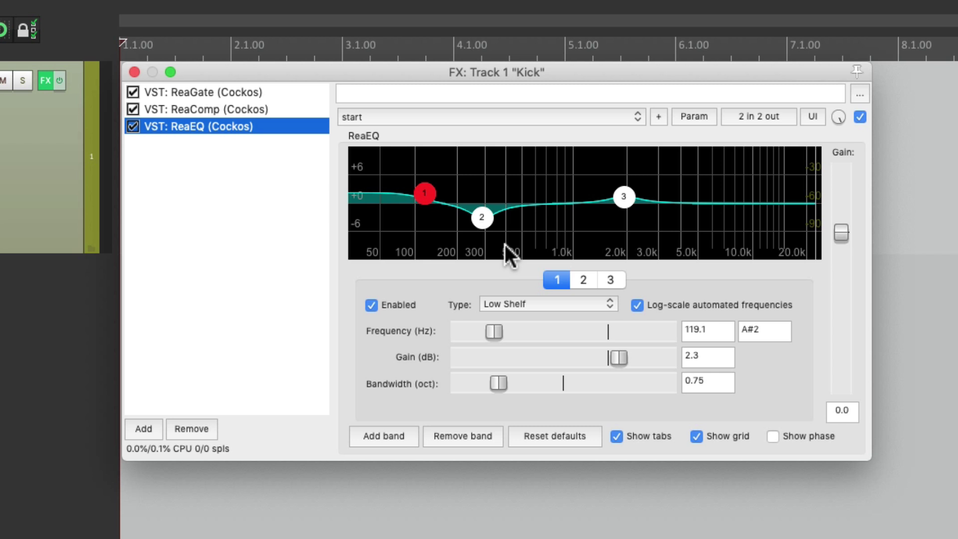
left_click(134, 71)
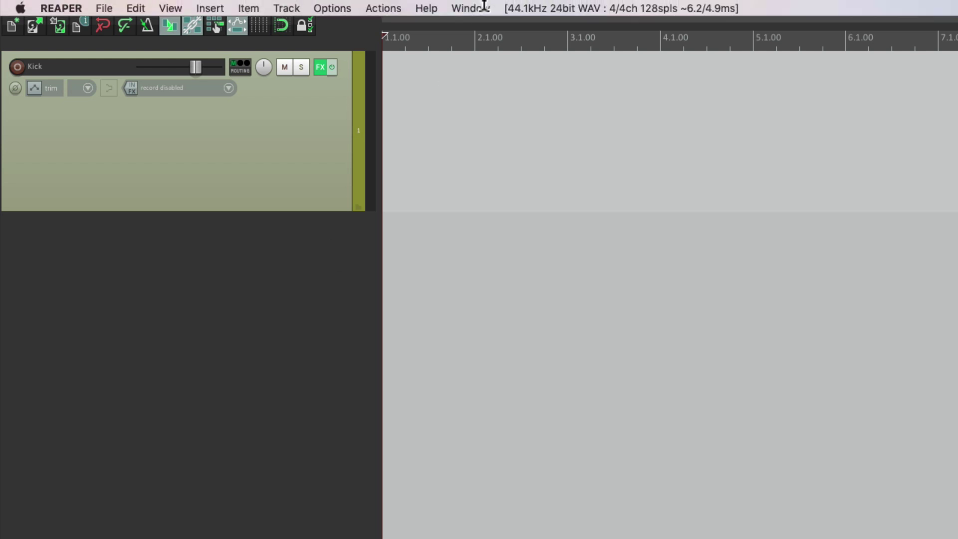
- Show the REAPER resource path in Finder and open the Drums folder inside TrackTemplates, Mixing - Templates
left_click(338, 8)
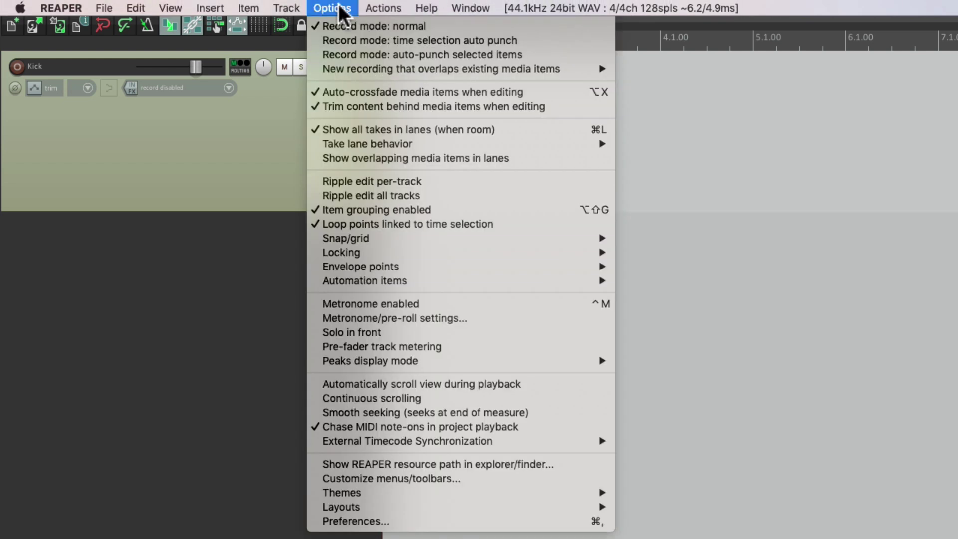
left_click(310, 463)
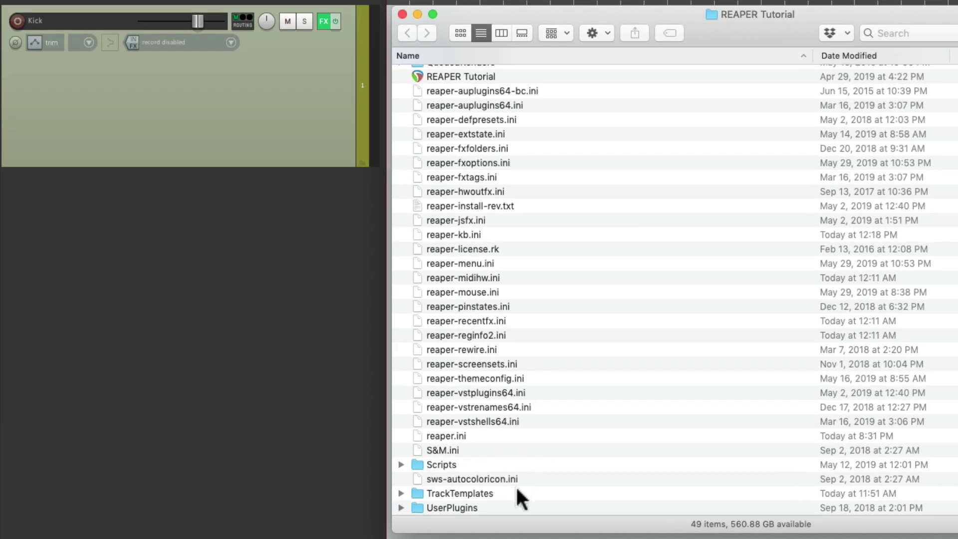
left_click(511, 489)
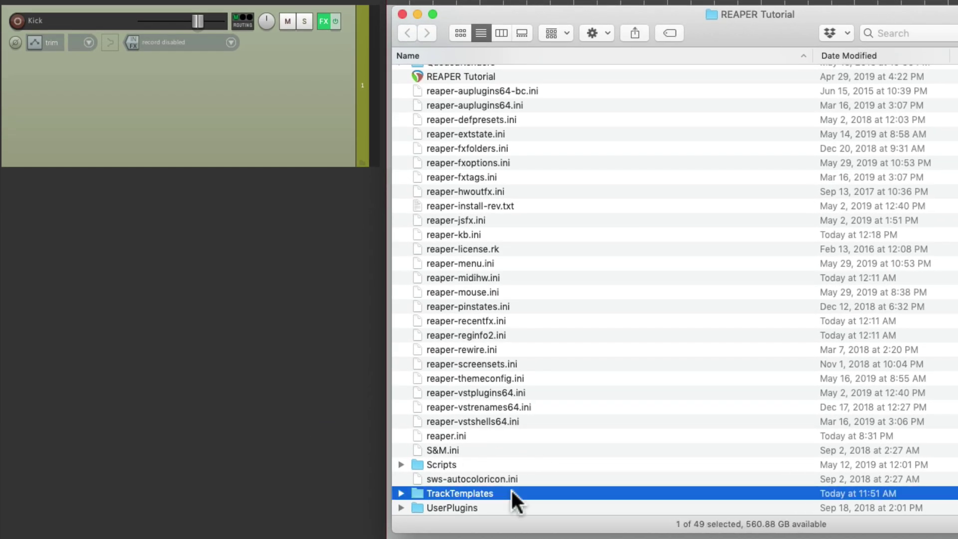
double_click(477, 491)
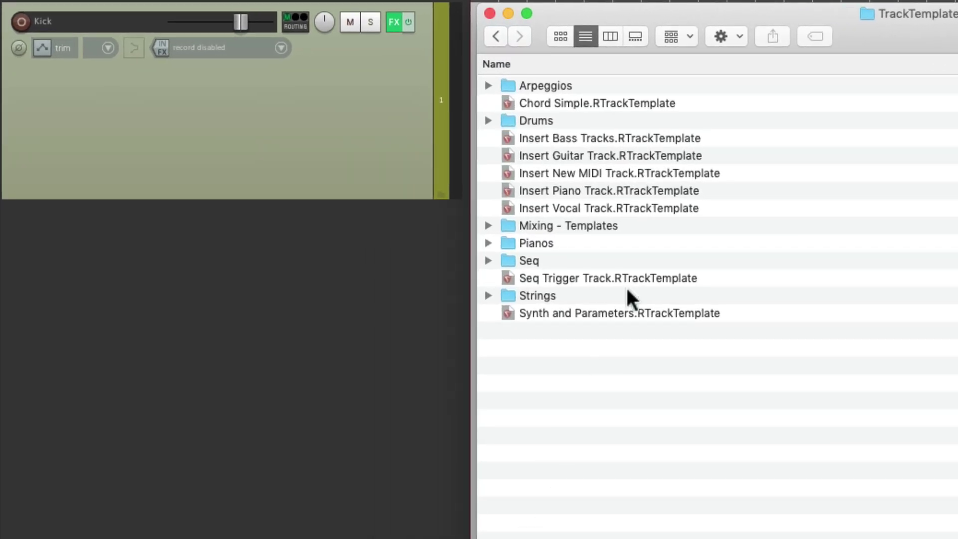
left_click(659, 226)
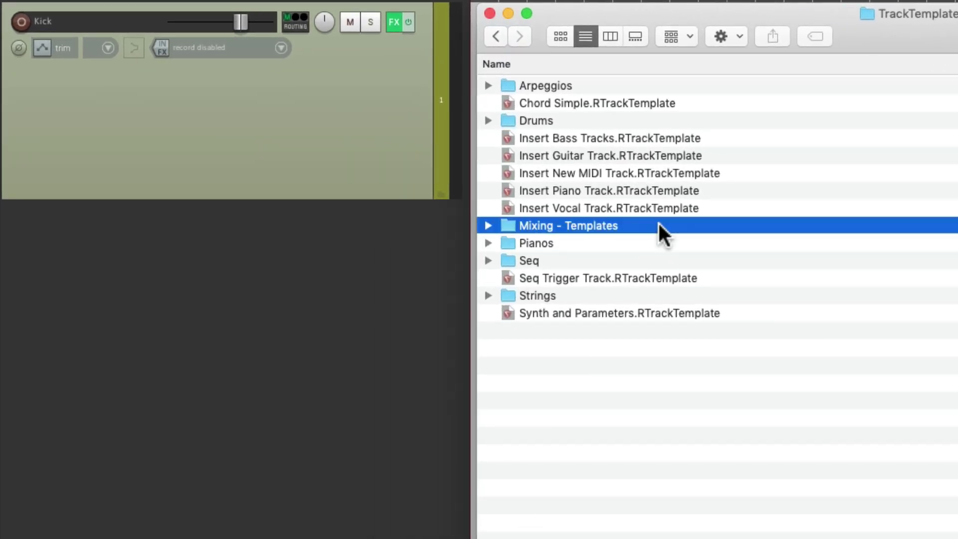
double_click(609, 227)
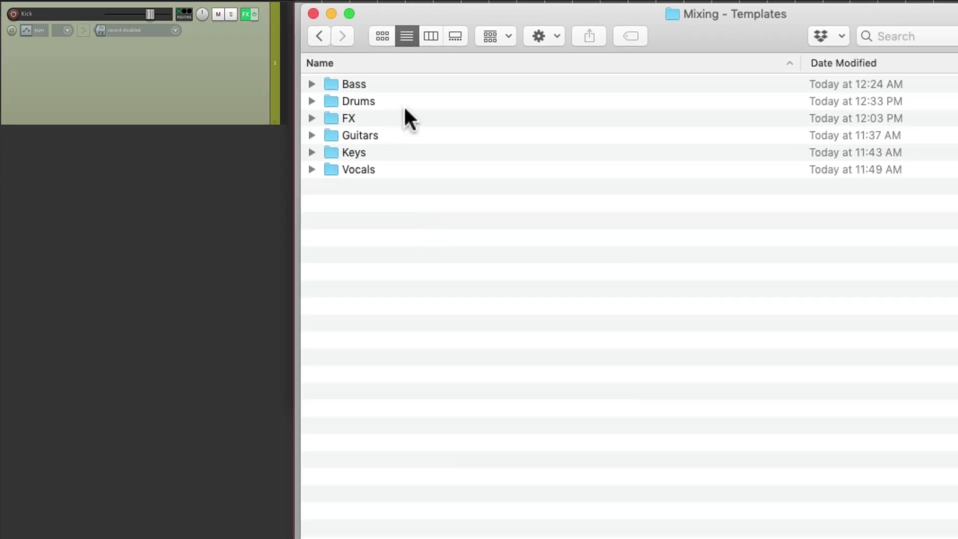
double_click(404, 104)
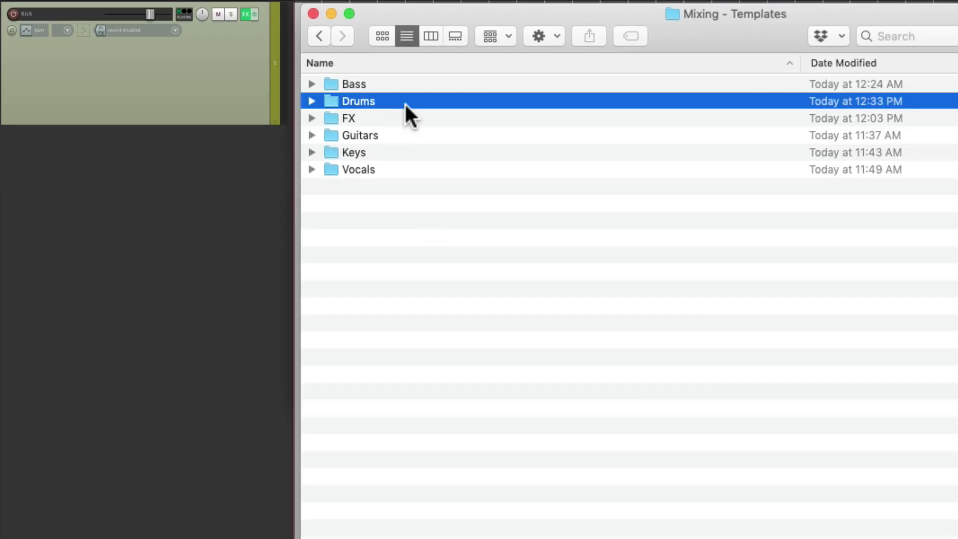
- Add the Snare, Hi Hat, Rack Tom and Floor Tom templates as tracks below the Kick track
left_click_drag(439, 203, 215, 179)
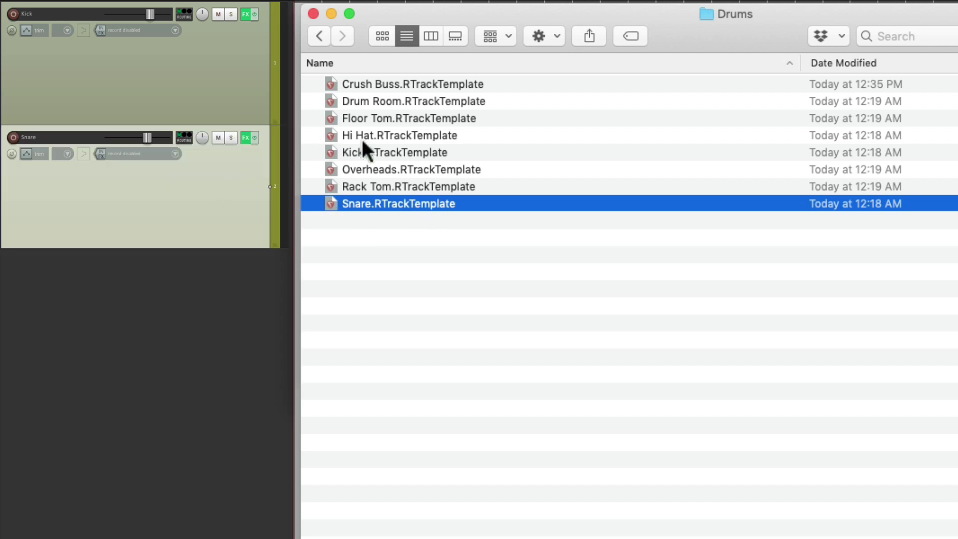
left_click(395, 135)
left_click_drag(360, 160, 210, 292)
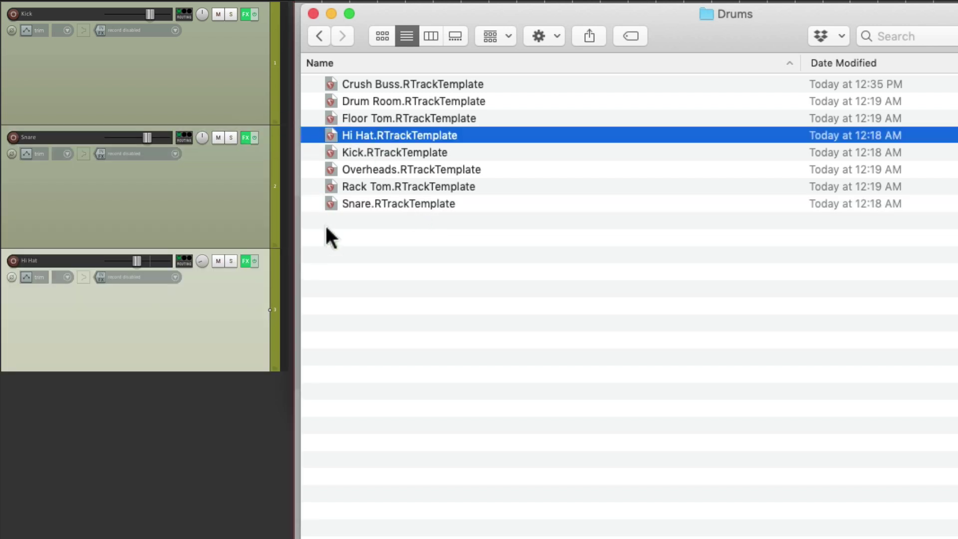
left_click_drag(400, 185, 200, 435)
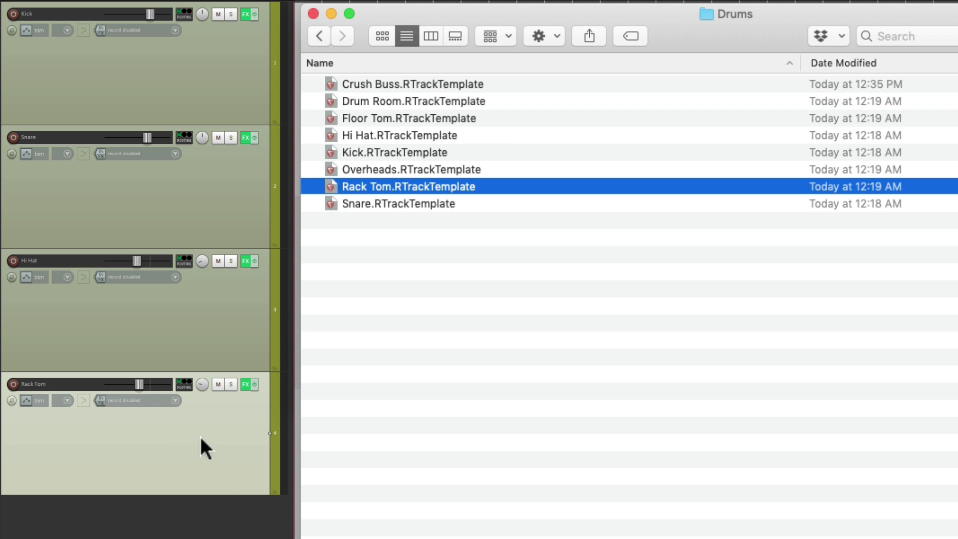
left_click_drag(433, 118, 261, 520)
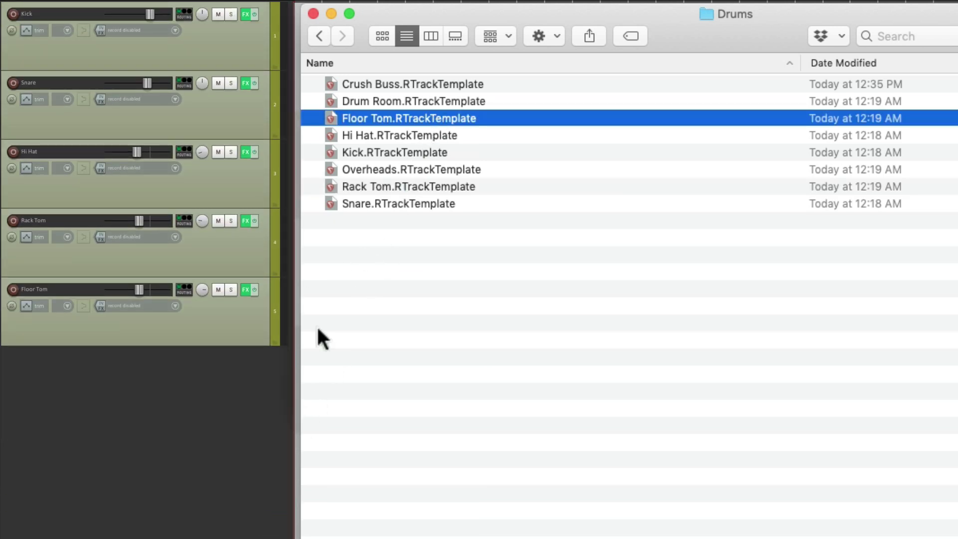
- Add the Overheads, Drum Room and Crush Buss templates as tracks below Floor Tom
left_click_drag(367, 169, 225, 449)
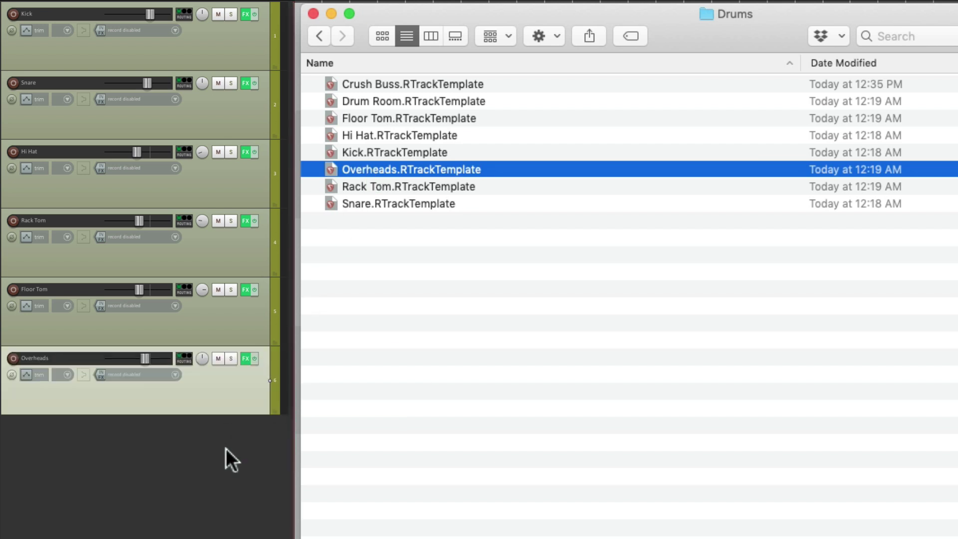
left_click_drag(372, 101, 238, 474)
left_click_drag(398, 85, 233, 489)
left_click_drag(233, 489, 232, 489)
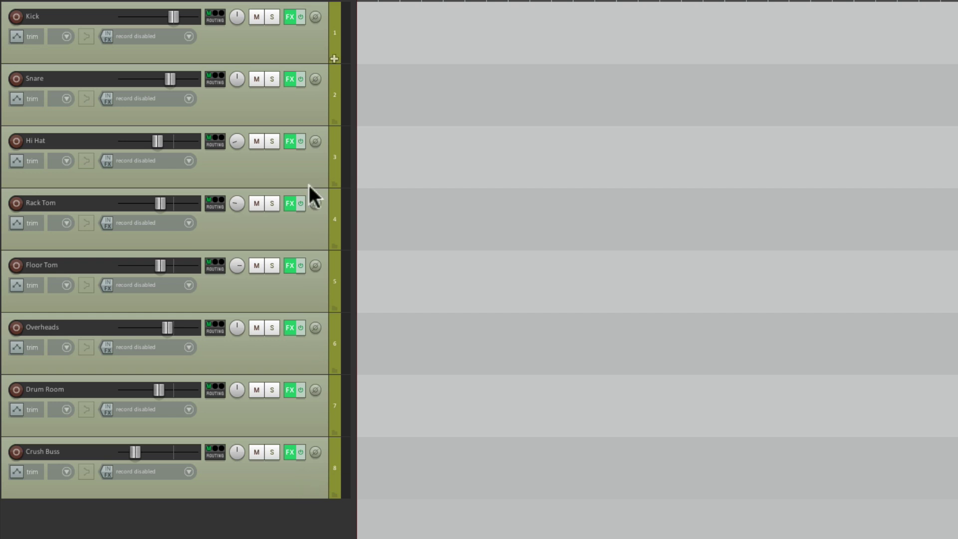
- Create sends from all tracks from Kick through Drum Room to the Crush Buss track, and close its routing window
left_click(312, 49)
left_click(292, 401, "shift")
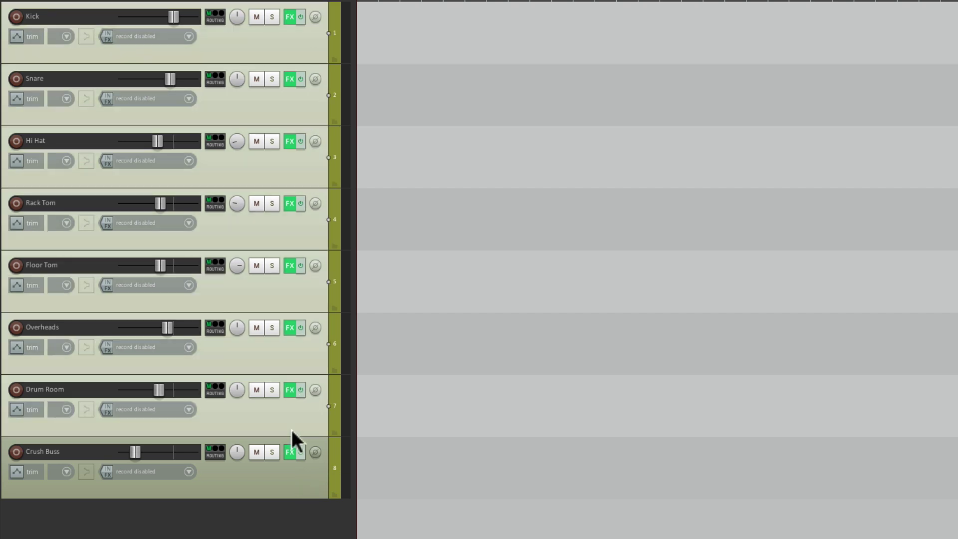
key("shift")
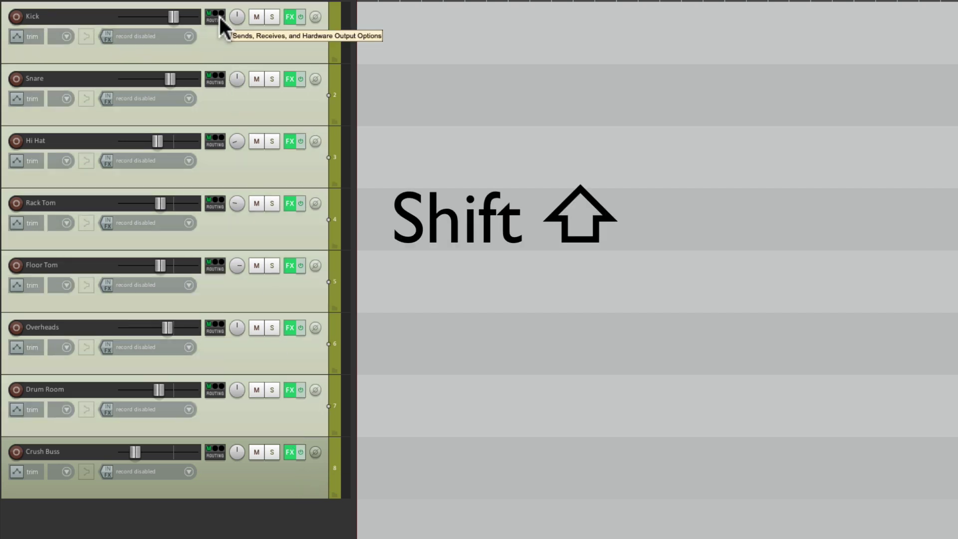
left_click_drag(219, 17, 300, 480)
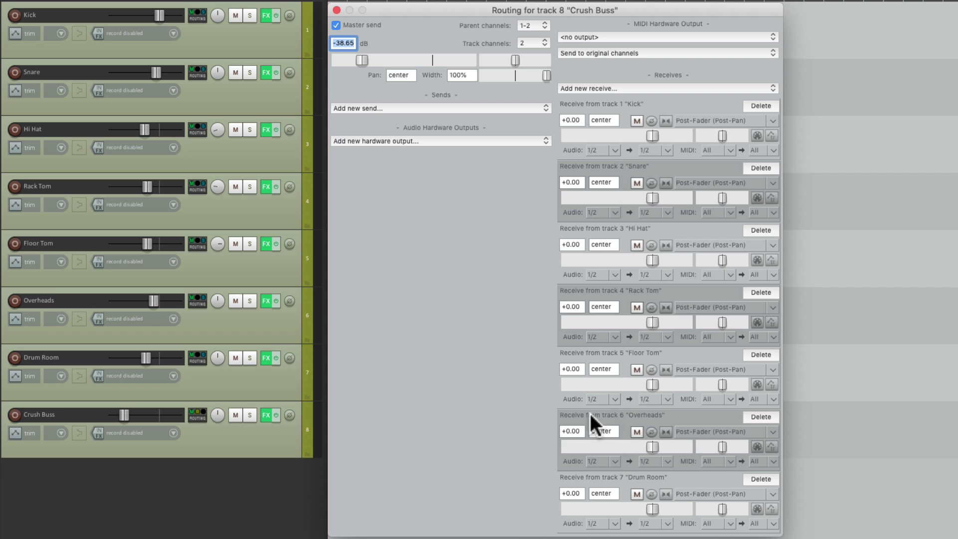
left_click(336, 10)
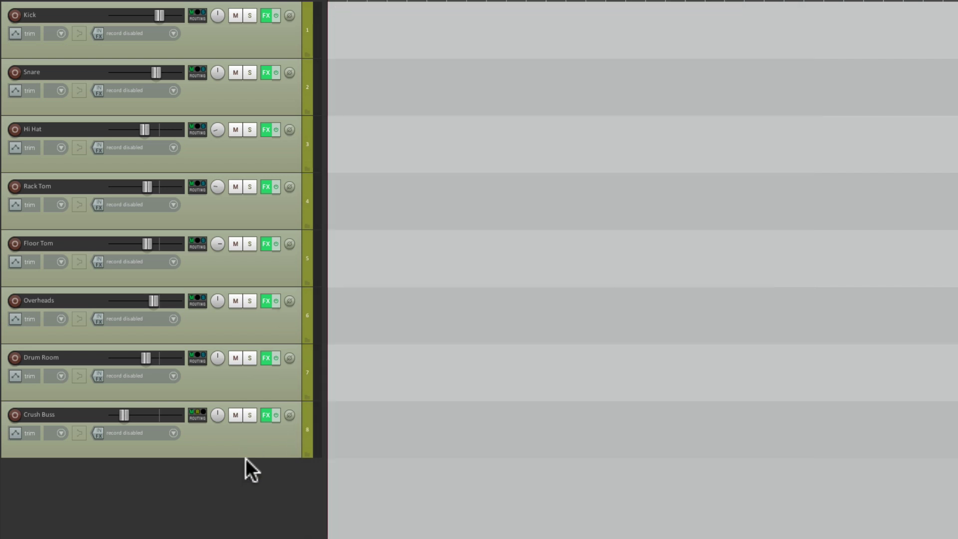
- Review the ReaComp settings on the Crush Buss track and close its effects window
left_click(266, 413)
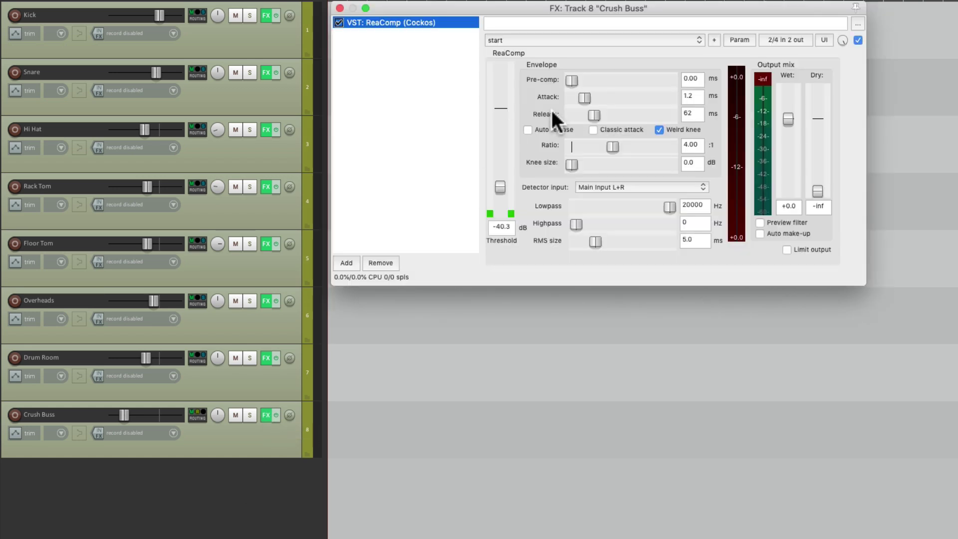
left_click(339, 8)
key("super+m")
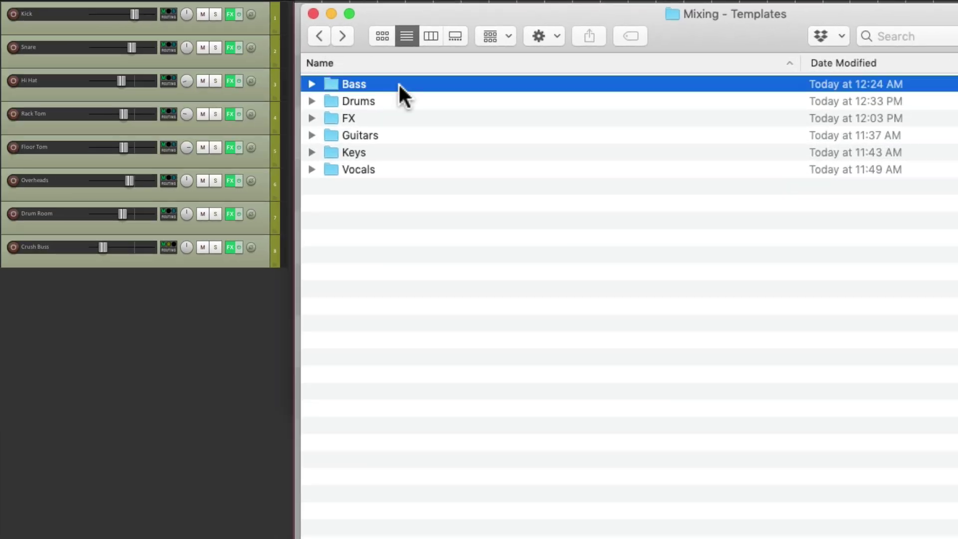
- Open the Bass template folder and add the Bass DI and Bass Amp tracks below Crush Buss
double_click(398, 82)
left_click_drag(421, 98, 225, 328)
left_click_drag(385, 84, 202, 415)
- Go to the Guitars template folder and add the Ac Gut, Electric Guitar and Solo Gt templates below the bass tracks
left_click(319, 36)
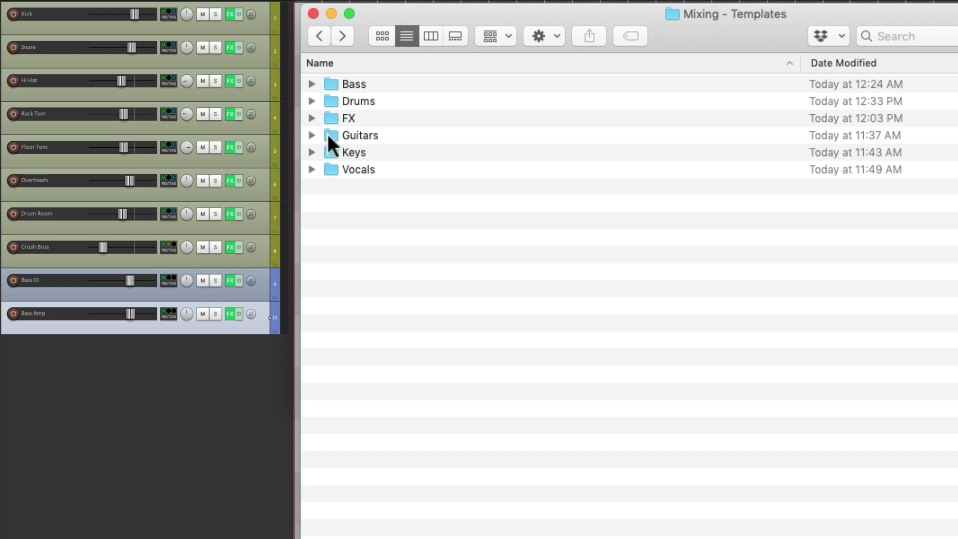
double_click(328, 134)
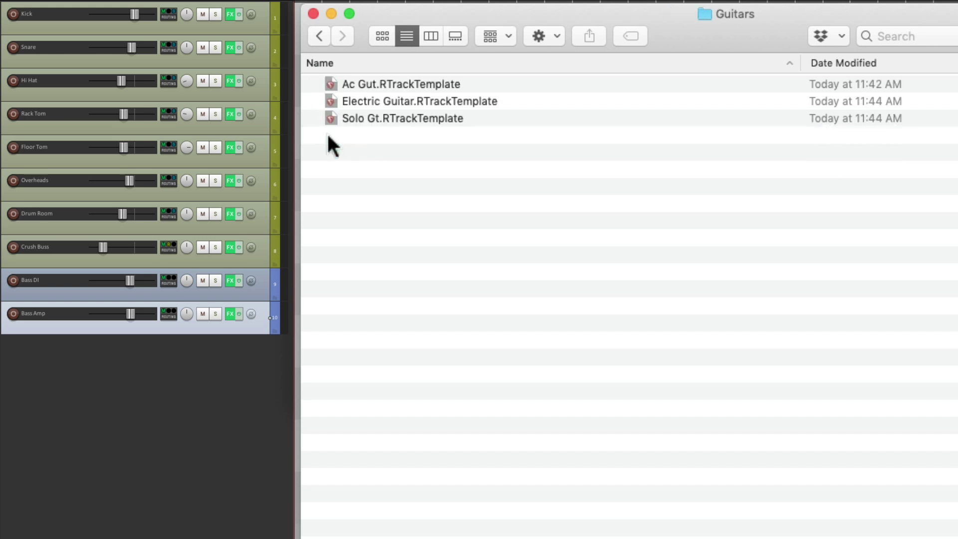
left_click_drag(328, 82, 240, 310)
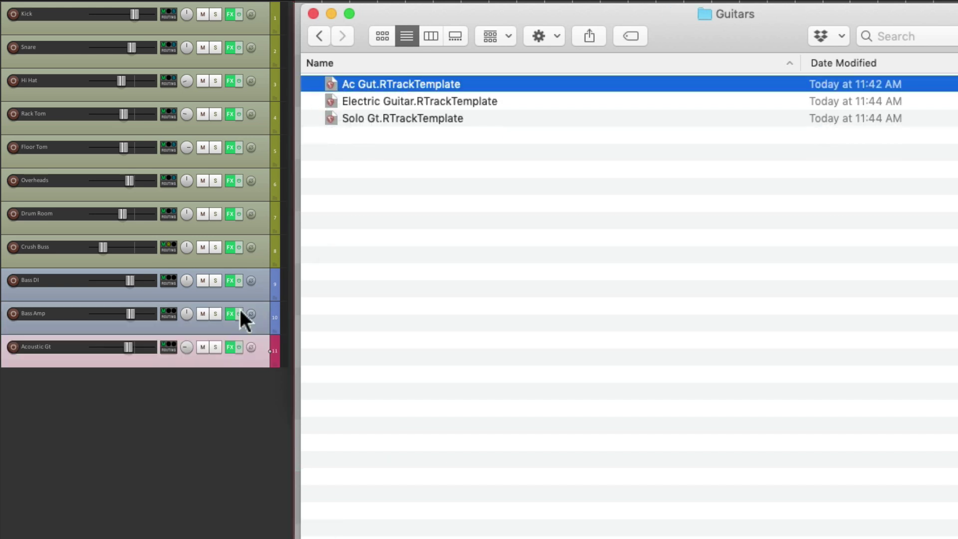
left_click_drag(328, 97, 196, 375)
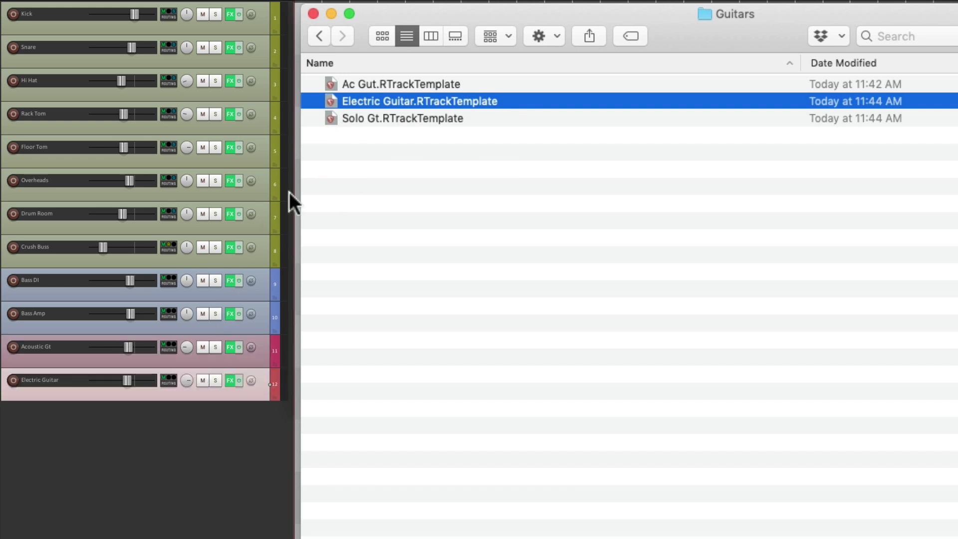
left_click_drag(329, 118, 197, 464)
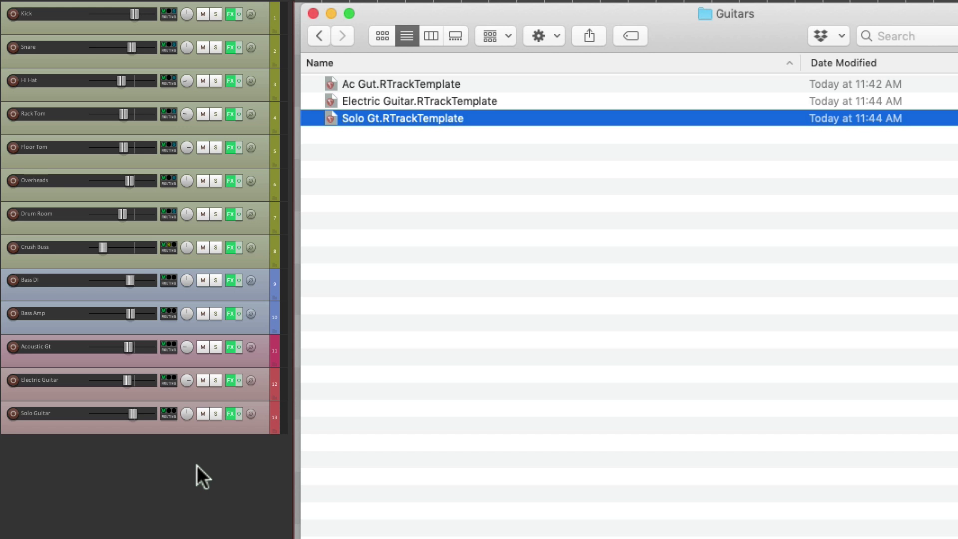
- Go to the Keys template folder and add the Piano and Keys templates below the Solo Guitar track
left_click(320, 35)
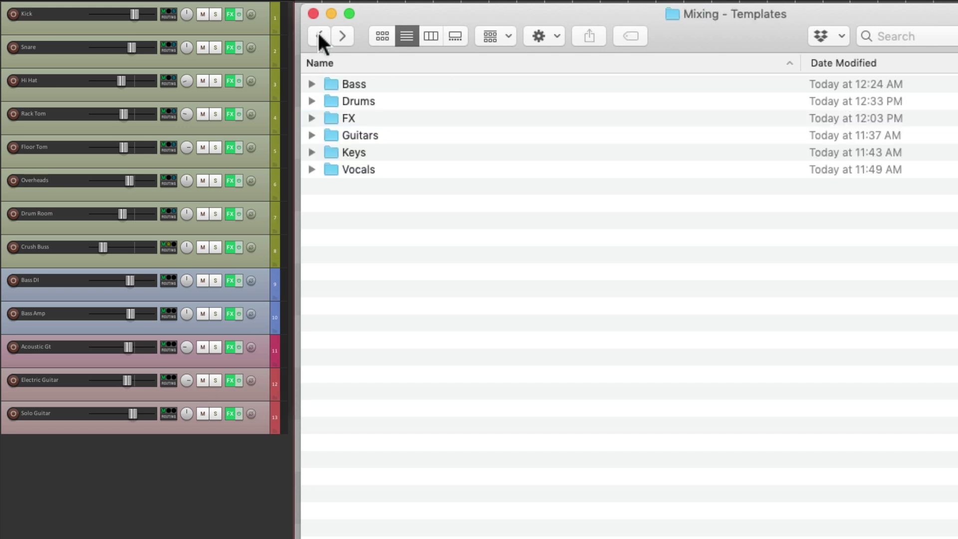
double_click(331, 151)
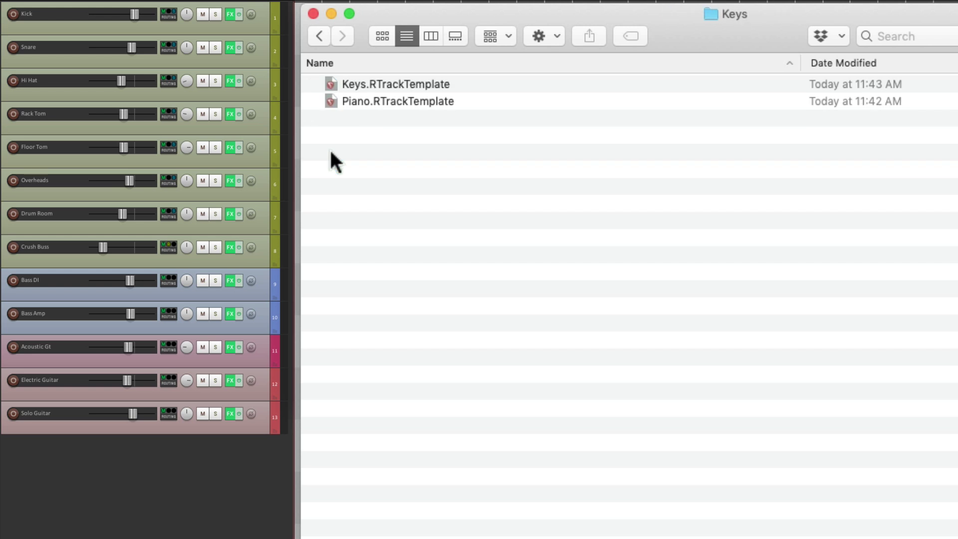
left_click_drag(328, 98, 202, 492)
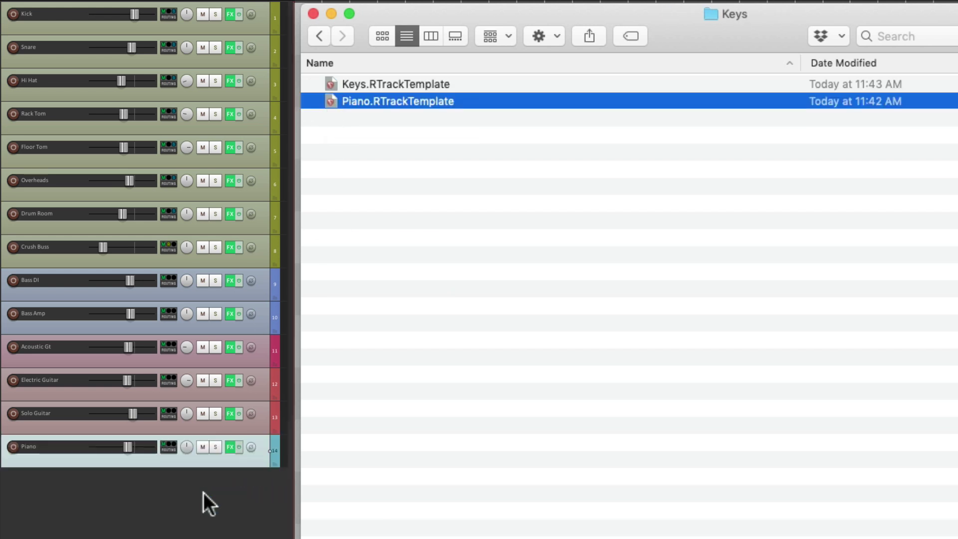
left_click(329, 84)
left_click_drag(329, 84, 225, 516)
- Go to the Vocals template folder, add Lead Vocal, Bk Vox L and Bk Vox R below Keys, and enlarge the track heights
left_click(319, 36)
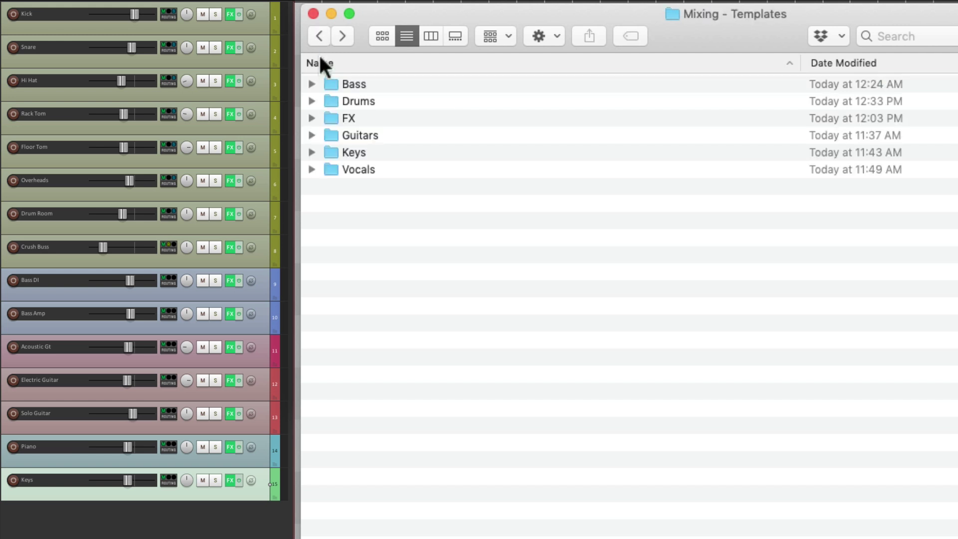
double_click(331, 169)
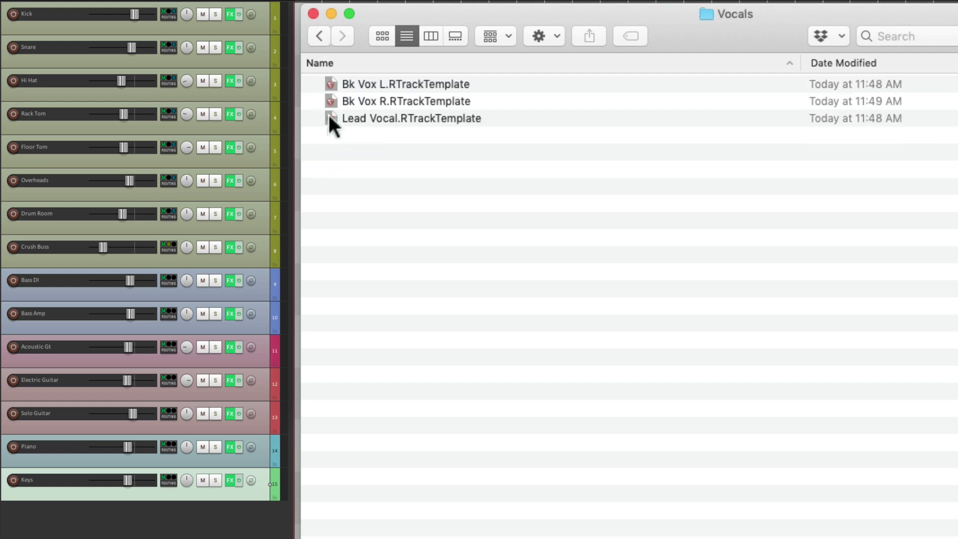
left_click(329, 118)
left_click_drag(329, 118, 196, 511)
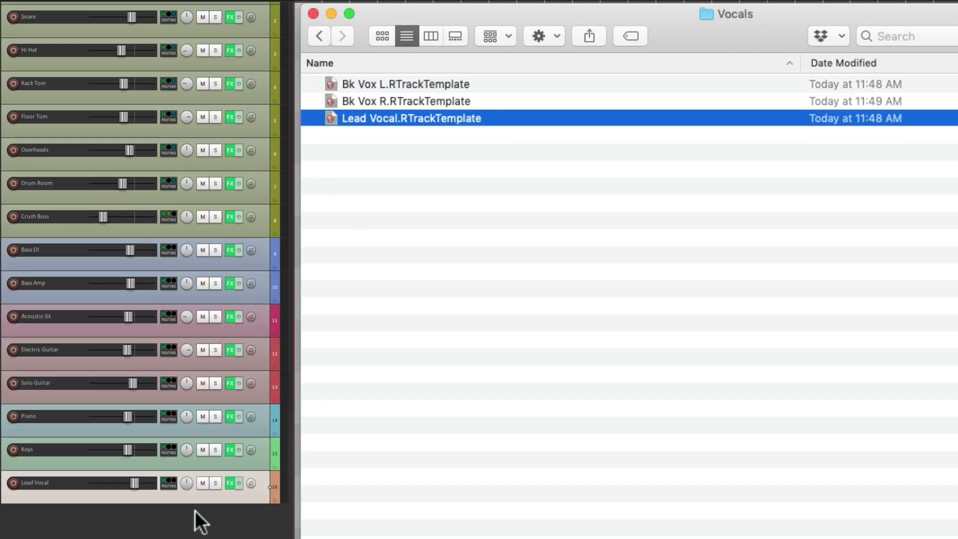
left_click(329, 99)
left_click(328, 83, "shift")
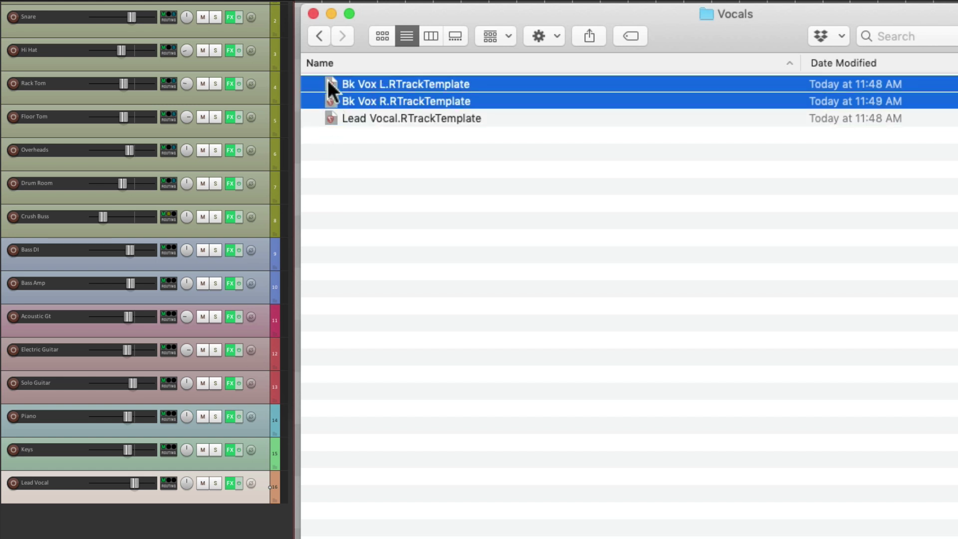
left_click_drag(327, 80, 196, 519)
scroll(146, 496, "up", 5)
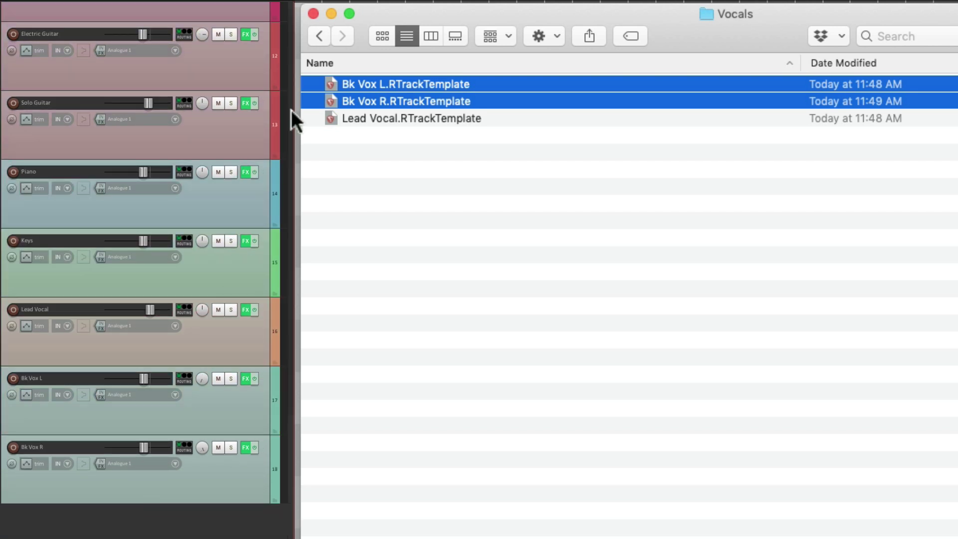
- Go to the FX template folder and add the Vocalverb template below the Bk Vox R track
left_click(318, 35)
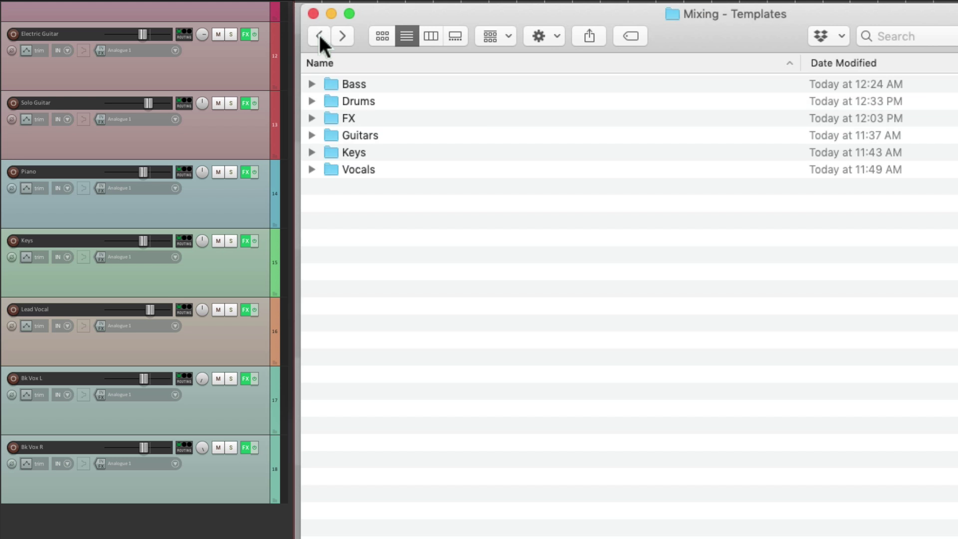
double_click(329, 115)
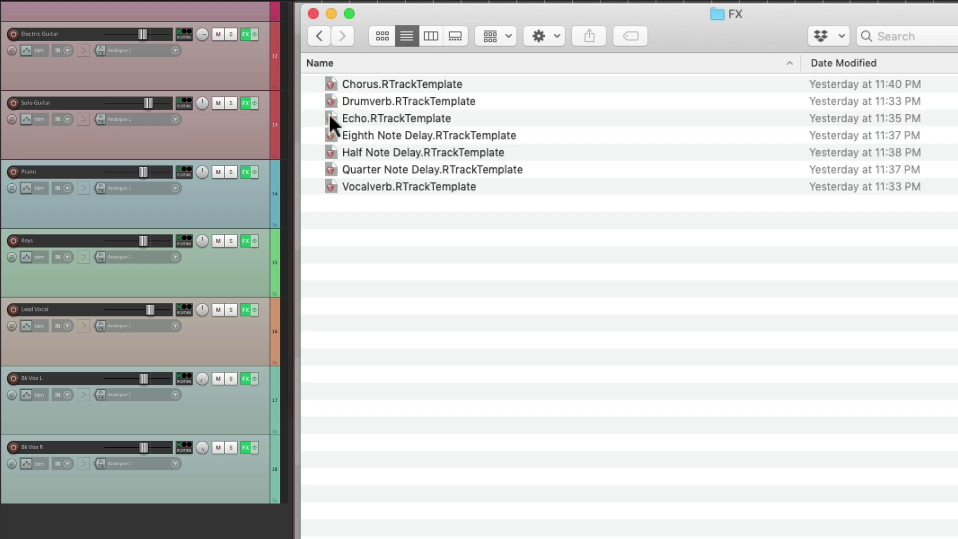
left_click(331, 181)
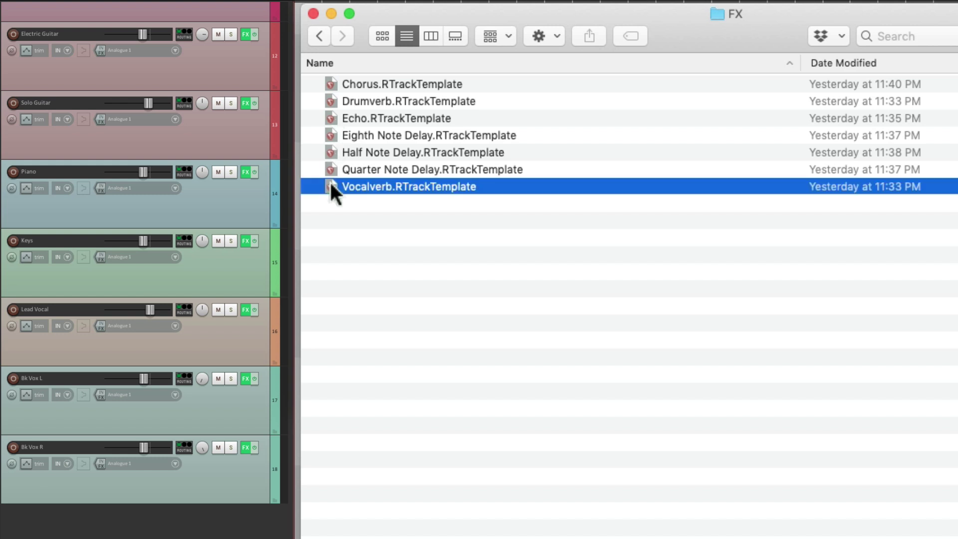
left_click_drag(192, 531, 190, 531)
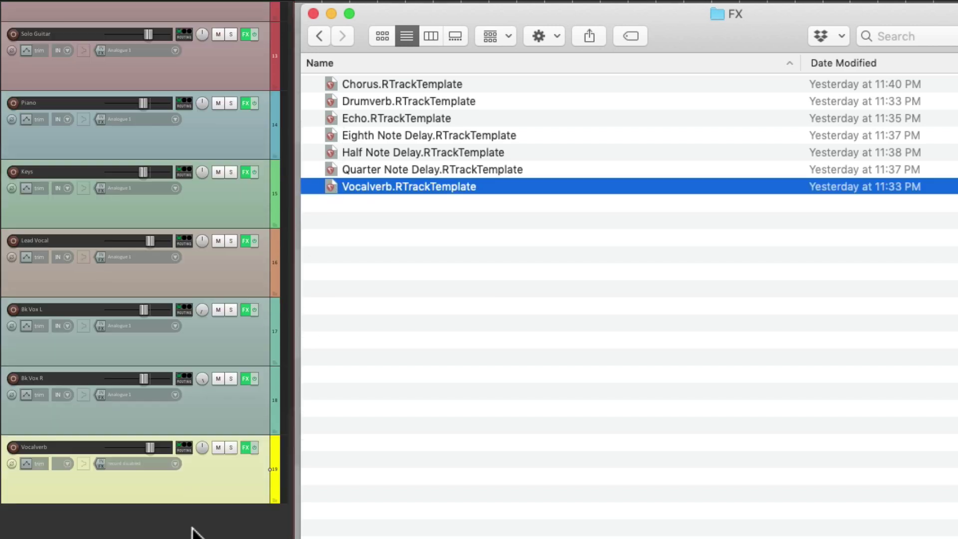
- Review the ReaDelay and ReaVerb settings in the Vocalverb track's effects chain
left_click(244, 447)
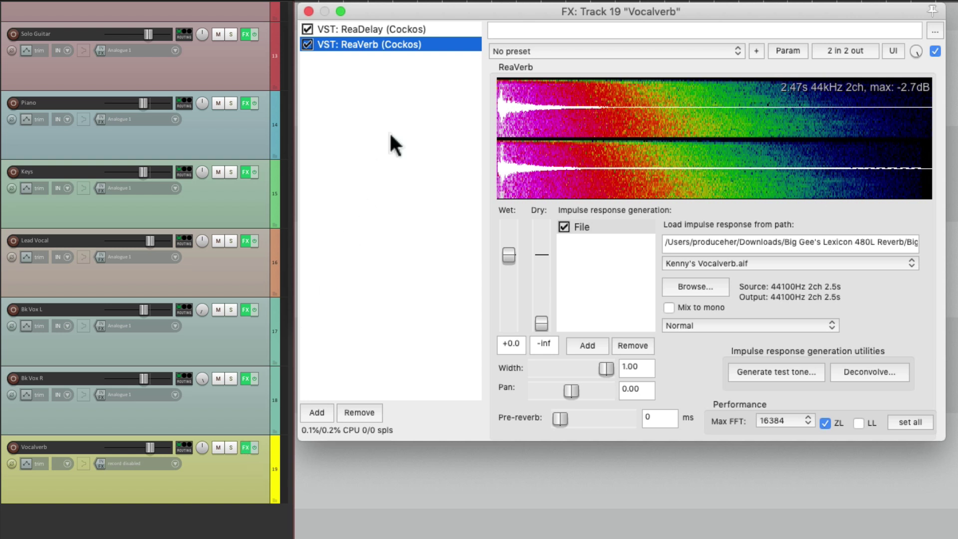
left_click(438, 29)
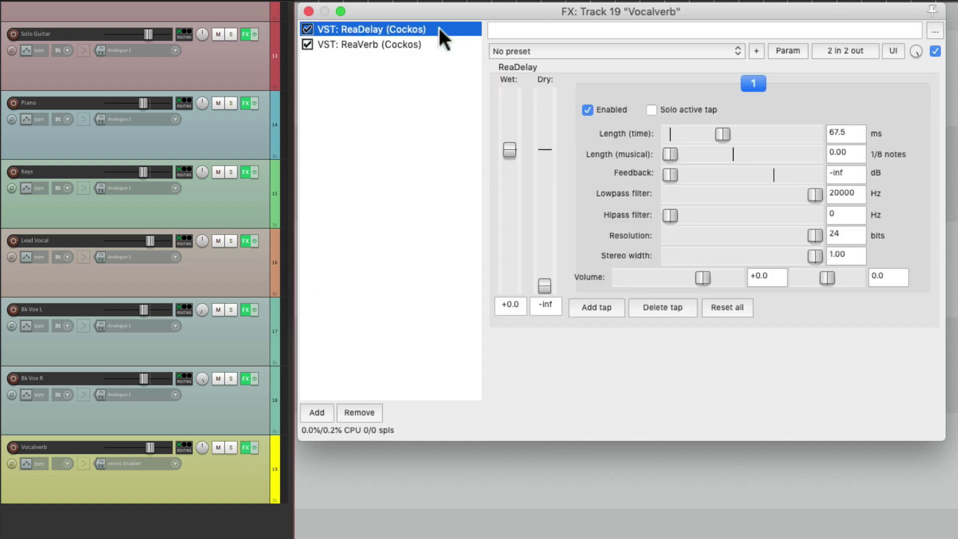
left_click(437, 43)
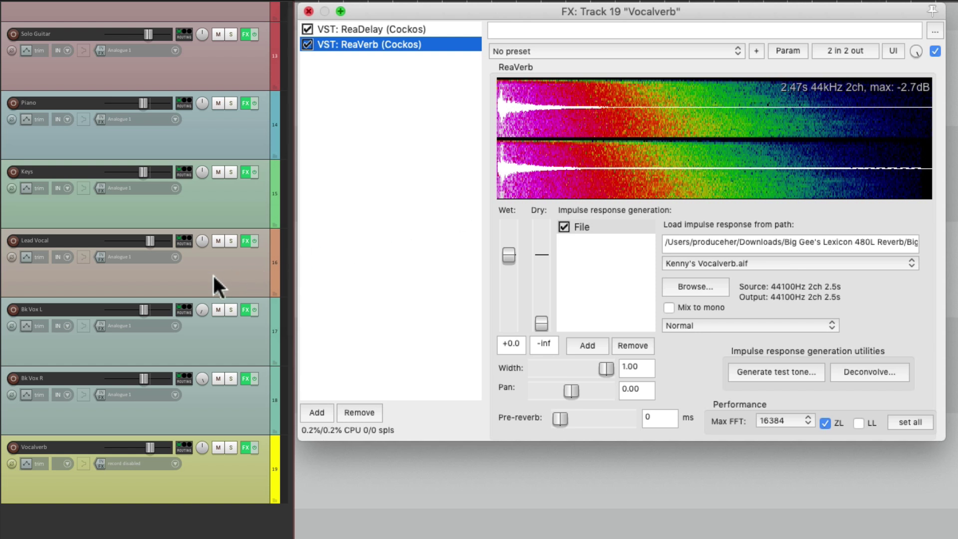
- Send Lead Vocal, Bk Vox L and Bk Vox R to Vocalverb with all three receive levels at -inf, and close the routing window
left_click_drag(213, 275, 238, 393)
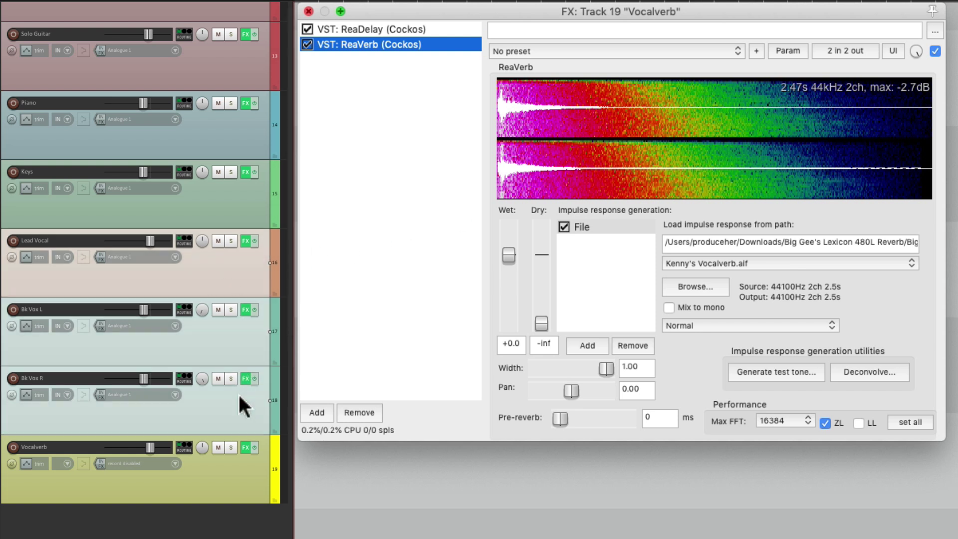
left_click_drag(184, 243, 241, 465)
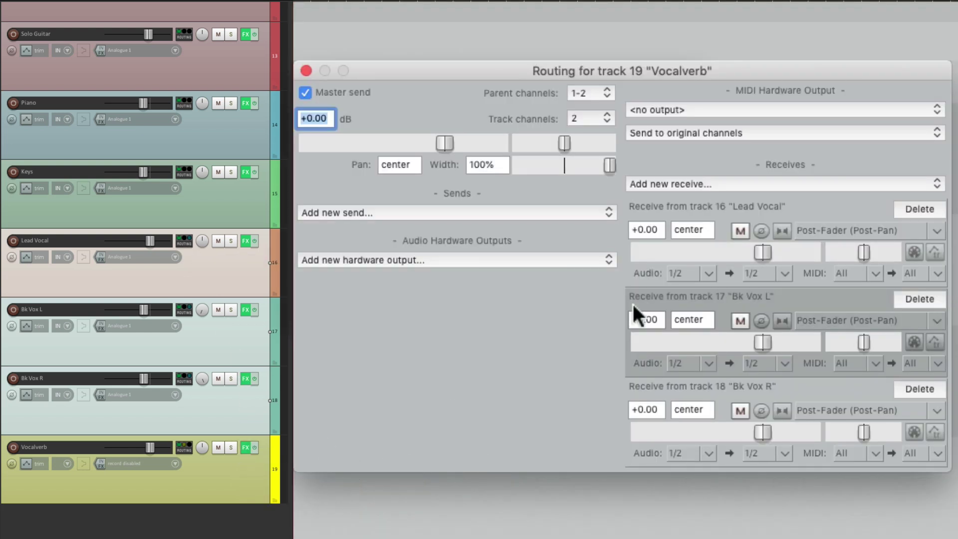
left_click_drag(765, 250, 614, 259)
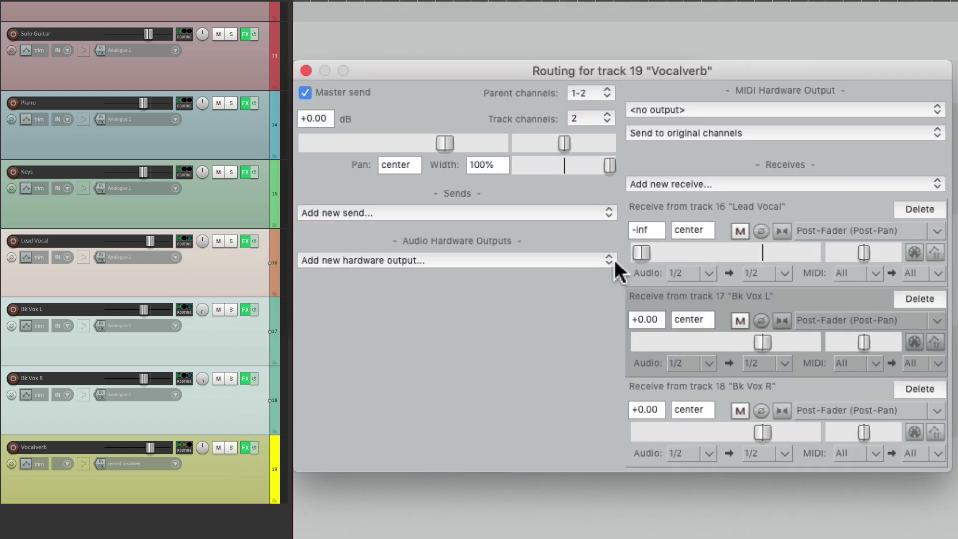
left_click_drag(762, 329, 619, 354)
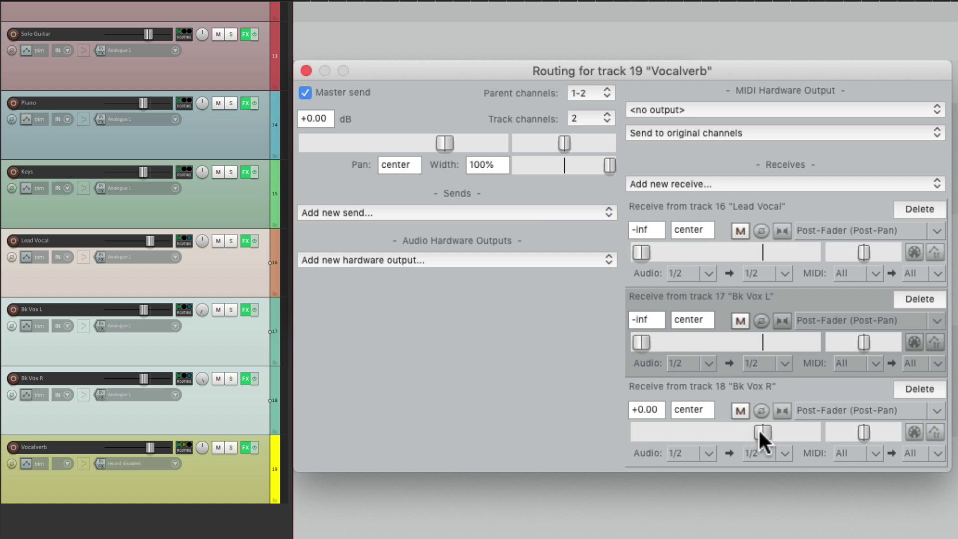
left_click_drag(762, 432, 584, 446)
left_click_drag(638, 253, 618, 262)
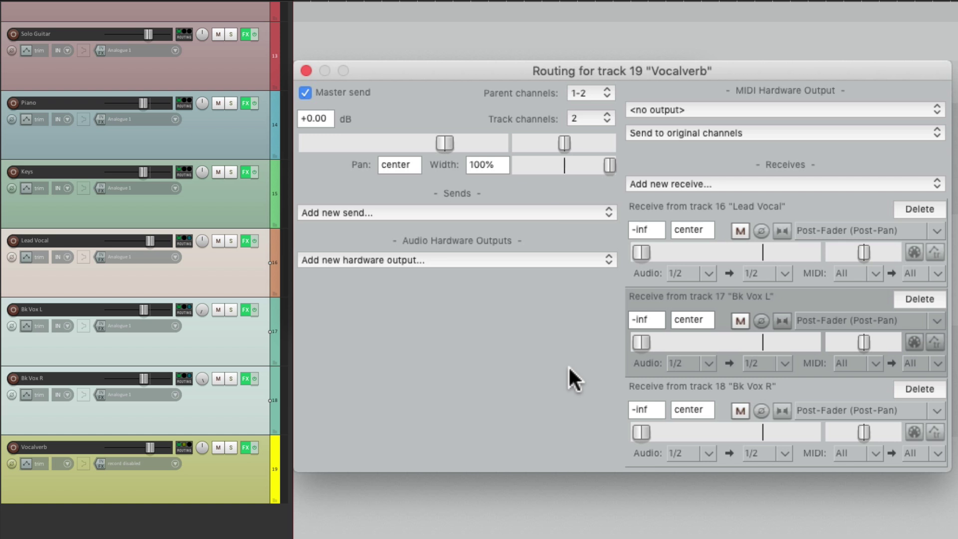
left_click(306, 70)
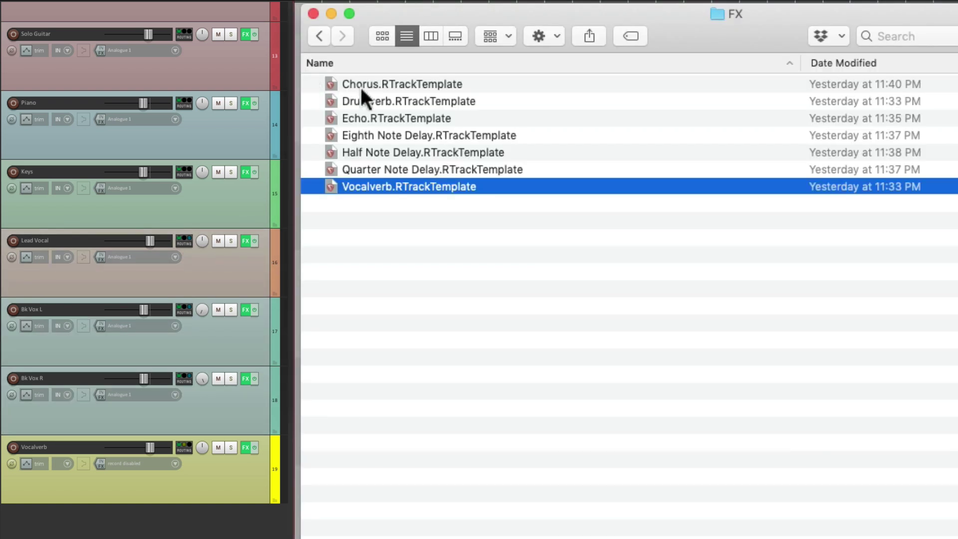
- Add the Drumverb template below Vocalverb and create sends to it from all tracks from Kick through Drum Room
left_click_drag(397, 97, 257, 513)
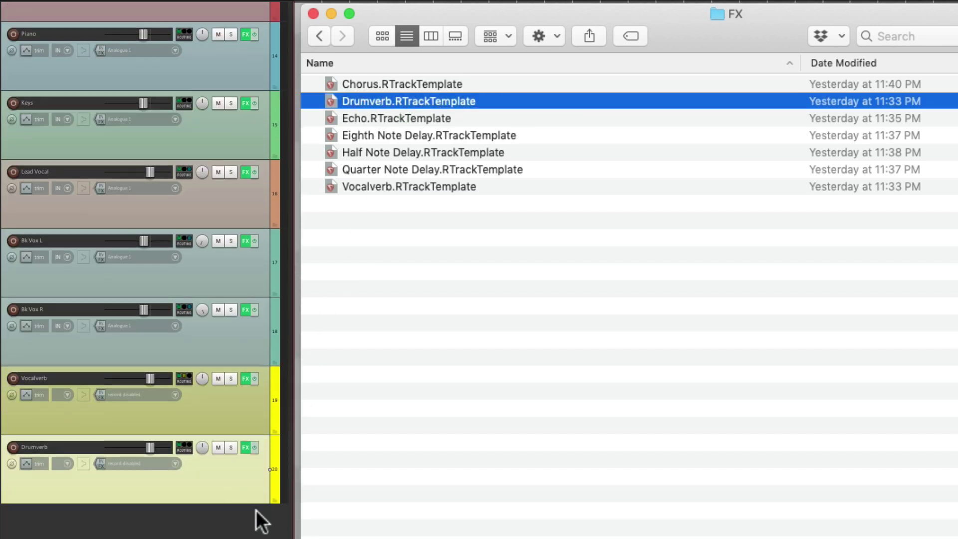
left_click(255, 511)
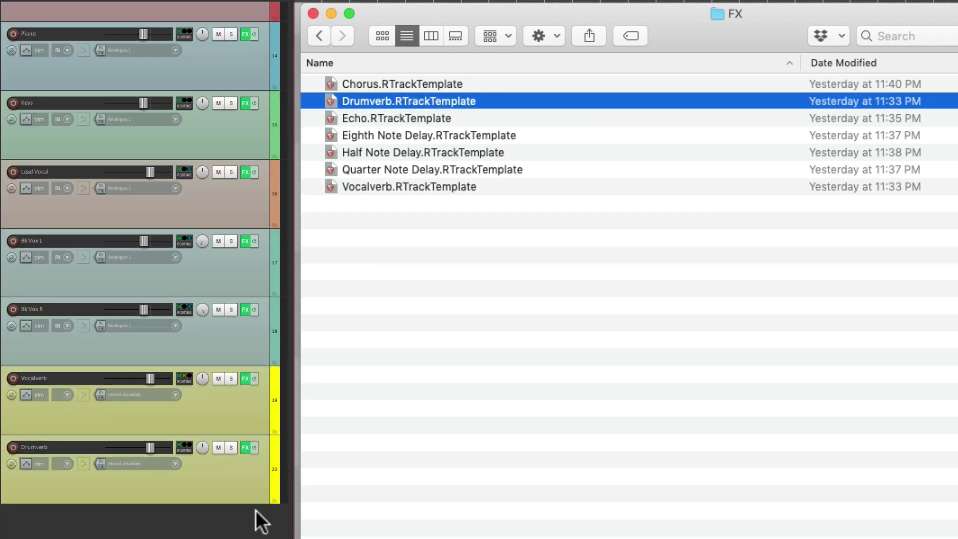
scroll(256, 510, "up", 15)
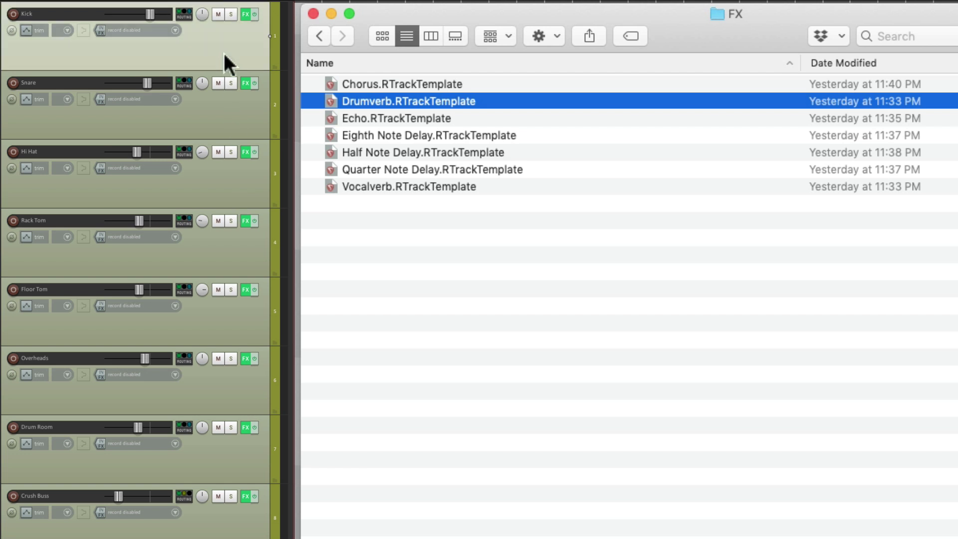
scroll(223, 53, "down", 4)
left_click(244, 271, "shift")
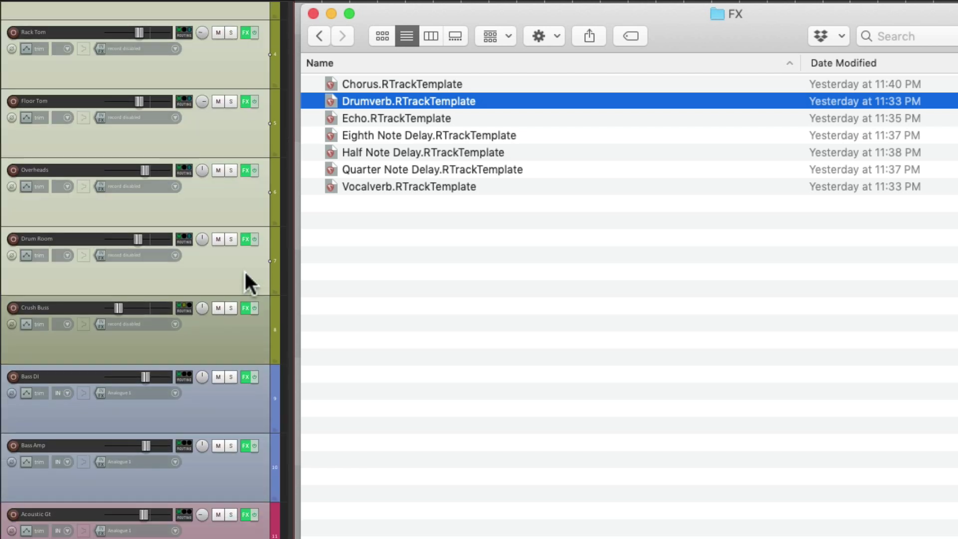
scroll(258, 363, "down", 13)
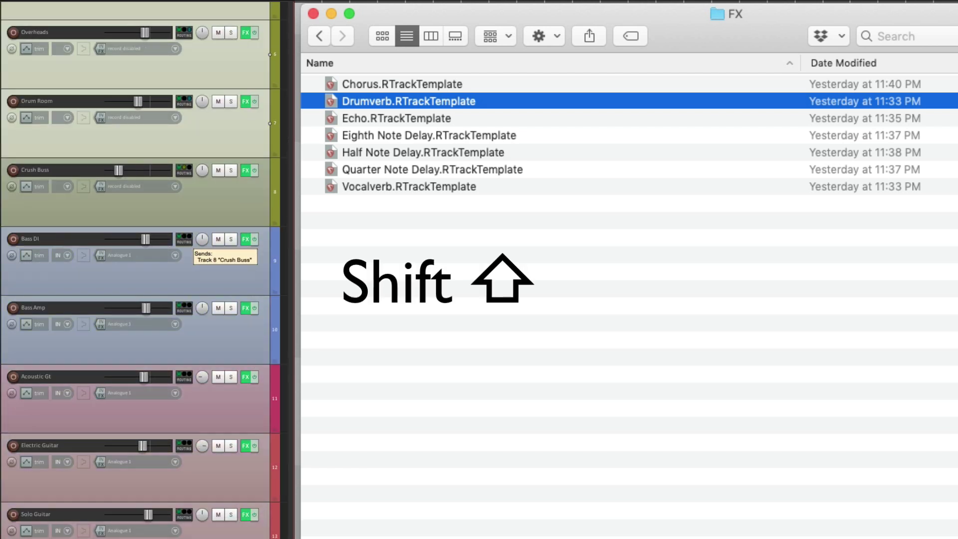
left_click_drag(232, 478, 232, 479)
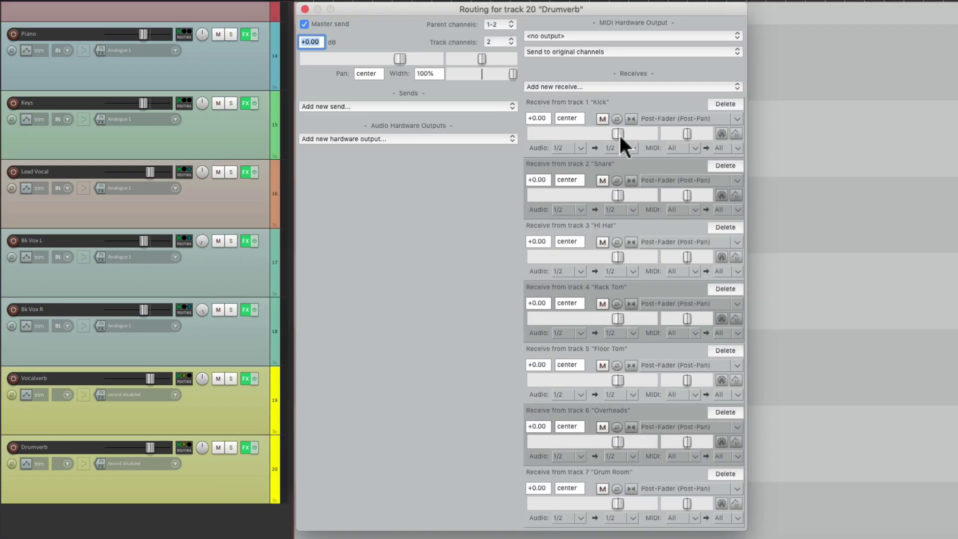
- Set the Drumverb receive levels from Kick through Drum Room to -inf and close the routing window
left_click_drag(619, 136, 535, 166)
left_click_drag(618, 195, 468, 202)
left_click_drag(618, 257, 518, 260)
left_click_drag(618, 318, 400, 337)
left_click_drag(618, 380, 499, 399)
left_click_drag(617, 441, 529, 449)
left_click_drag(618, 503, 469, 507)
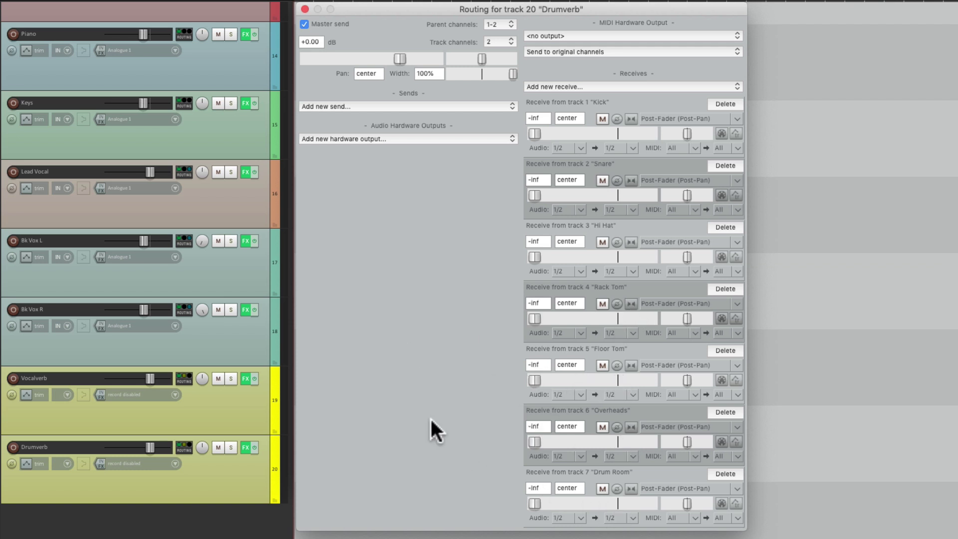
left_click(305, 9)
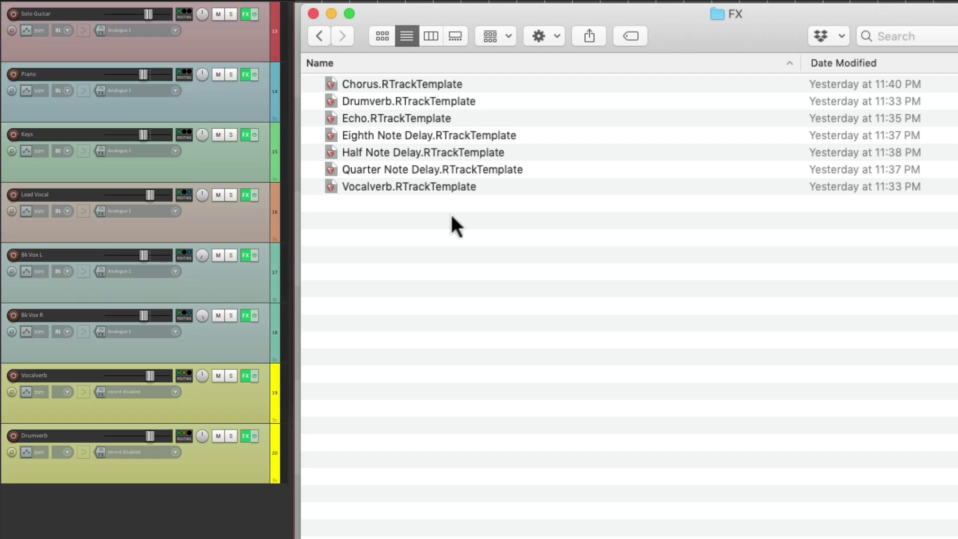
- Add the Echo template below Drumverb and review both taps of its ReaDelay
left_click(366, 118)
left_click_drag(367, 118, 210, 504)
left_click(245, 456)
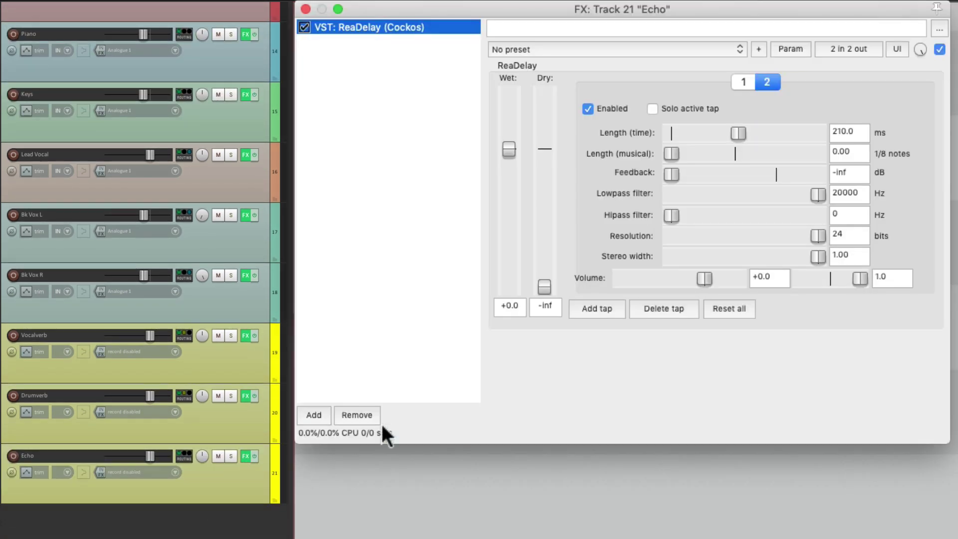
left_click(743, 81)
left_click(770, 80)
- Create a send from Lead Vocal to Echo, set its level to -inf, and close the send controls
left_click(247, 290)
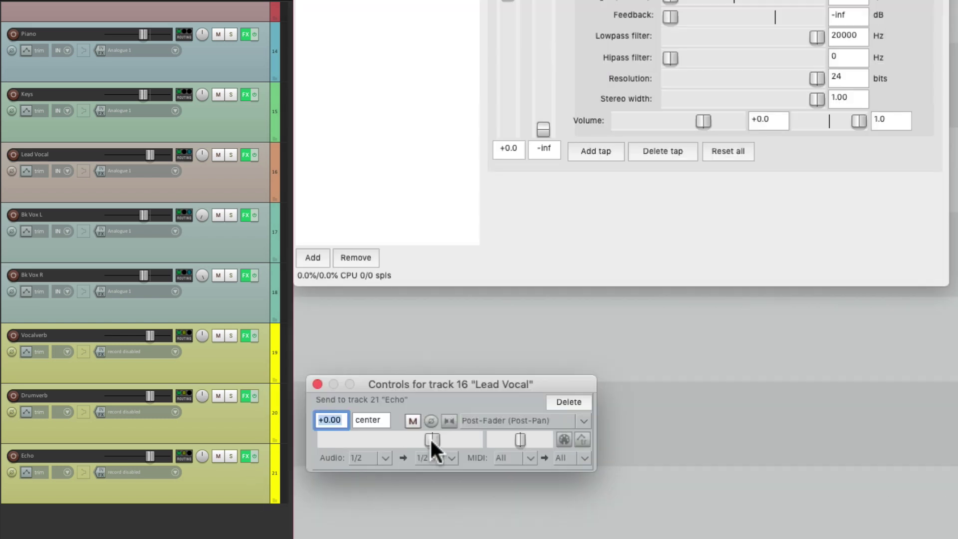
left_click_drag(430, 439, 268, 433)
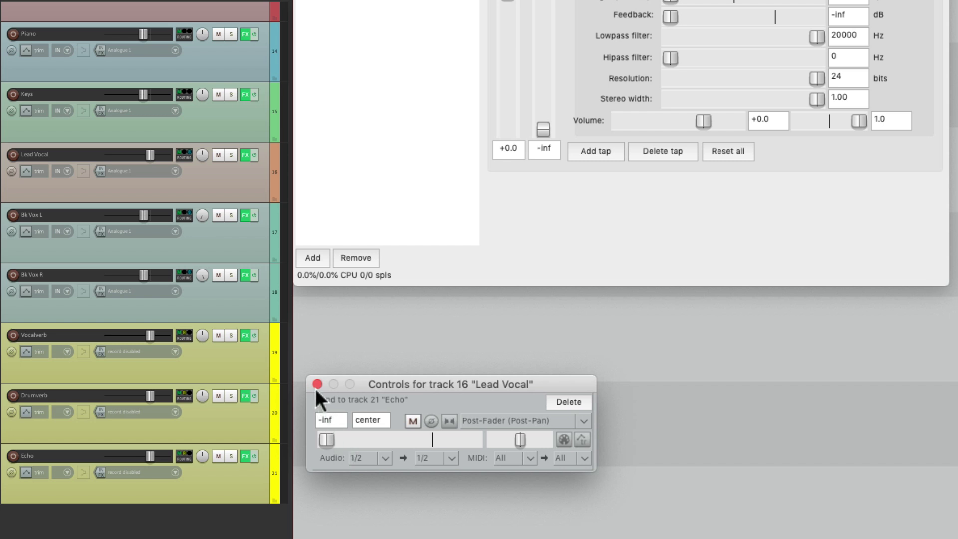
left_click(317, 384)
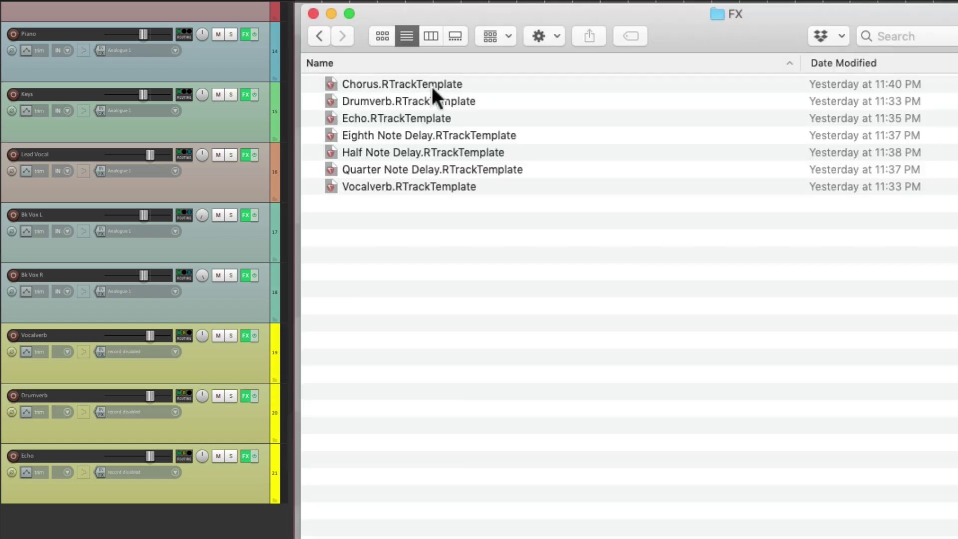
- Add the Chorus and Eighth Note Delay templates below the Echo track
left_click_drag(432, 86, 224, 507)
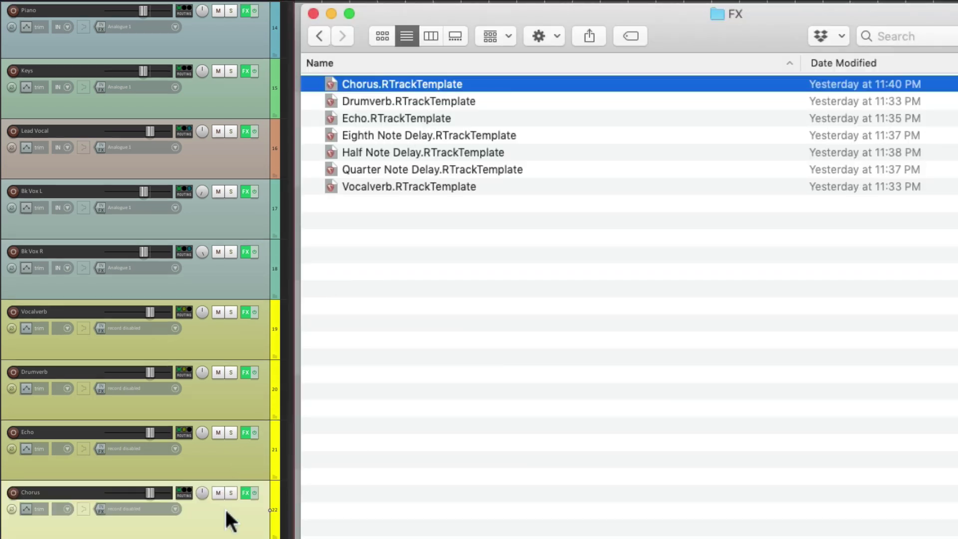
left_click(437, 135)
left_click_drag(437, 133, 209, 512)
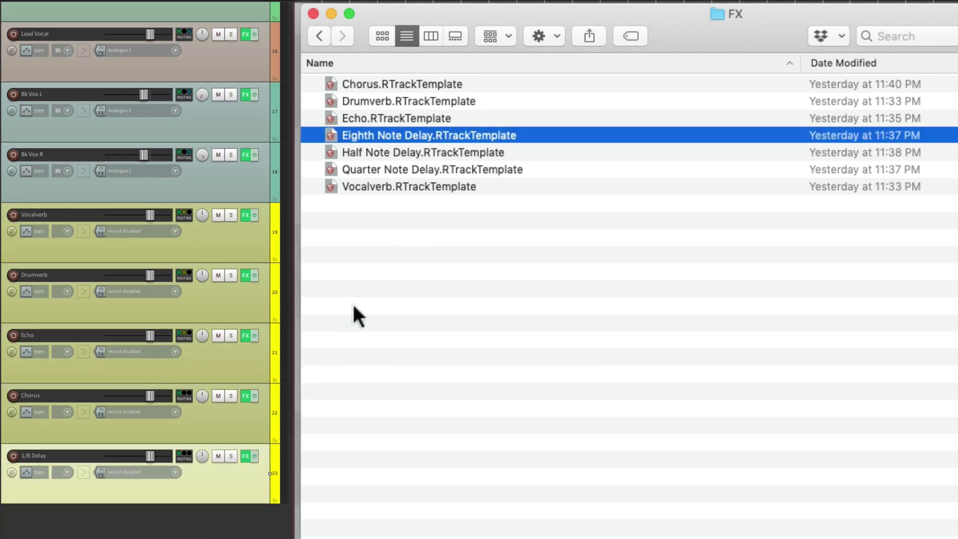
- Add the Quarter Note Delay and Half Note Delay templates below 1/8 Delay, and review the 1/8 Delay track's ReaDelay settings
left_click_drag(445, 171, 228, 514)
left_click_drag(426, 149, 179, 507)
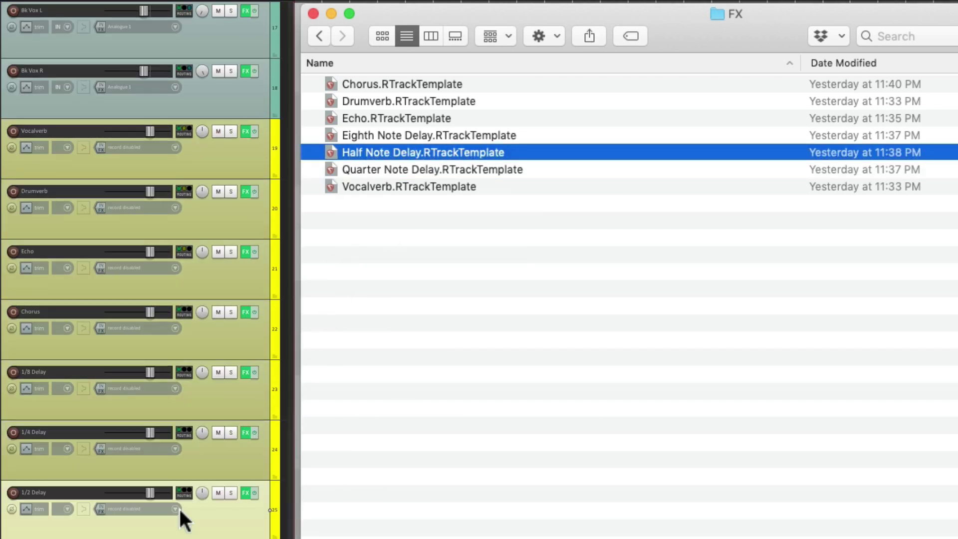
left_click(244, 334)
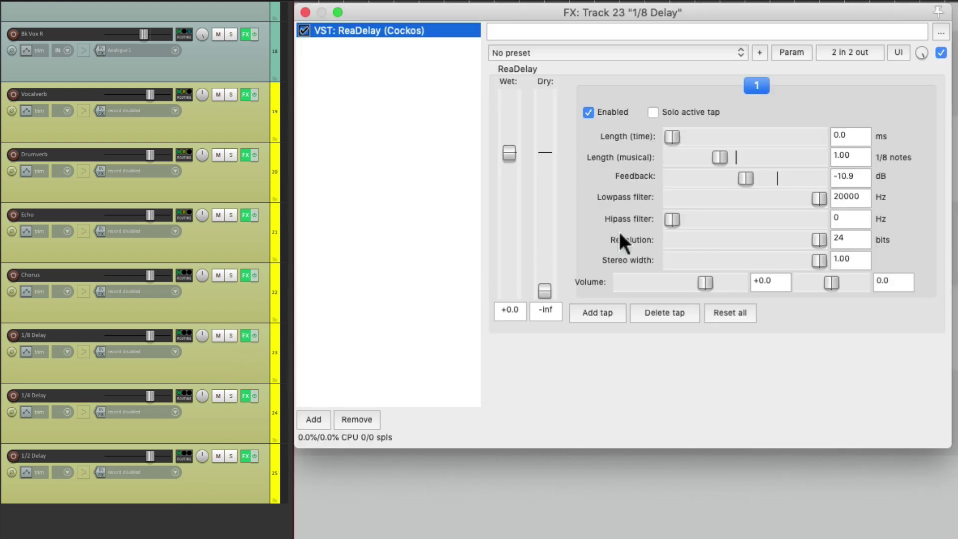
left_click(305, 12)
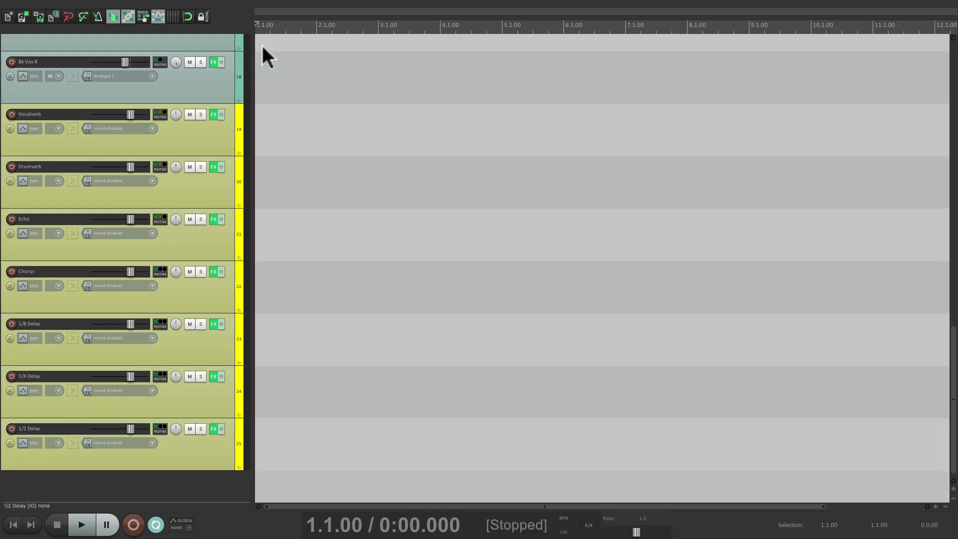
- Show the master track above the Kick track and load the Master 2 Buss FX chain onto it
scroll(262, 46, "up", 15)
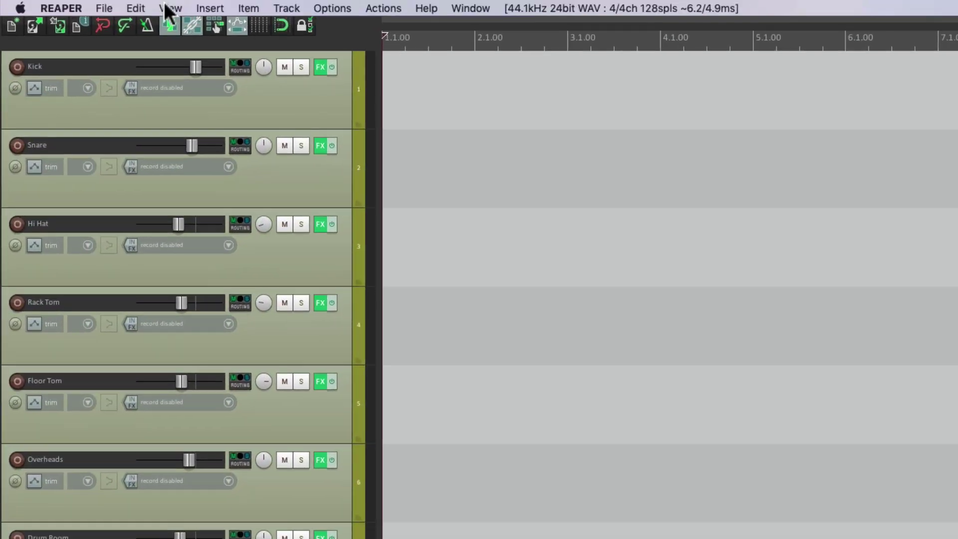
left_click(167, 8)
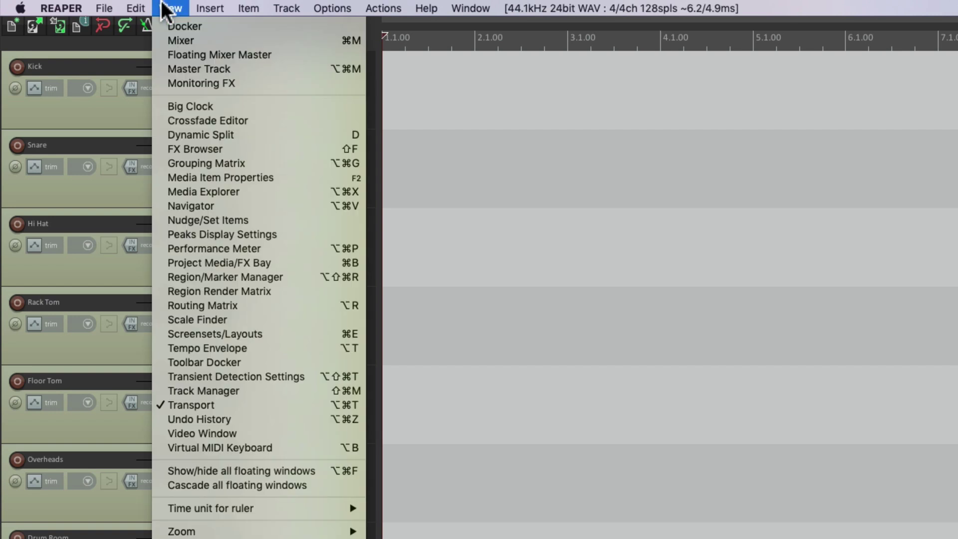
left_click(170, 70)
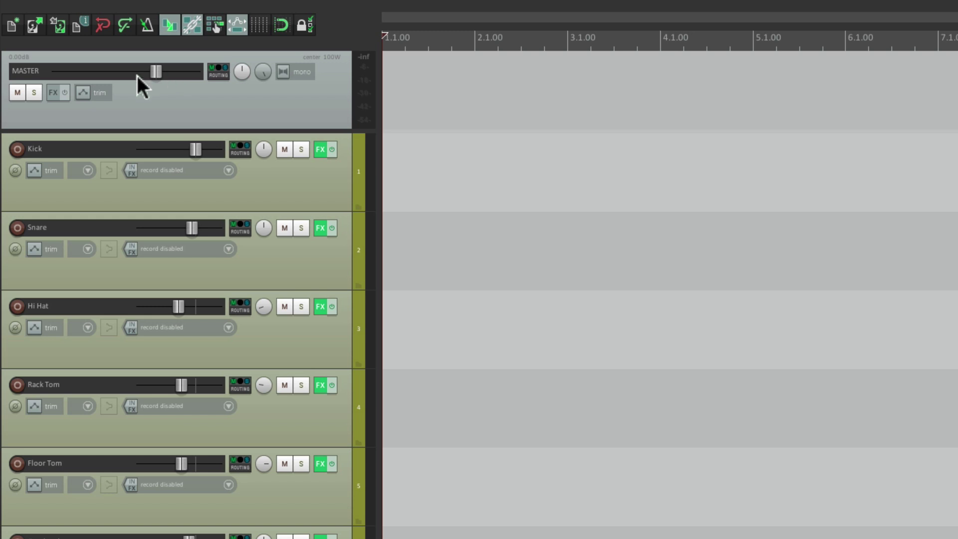
right_click(53, 91)
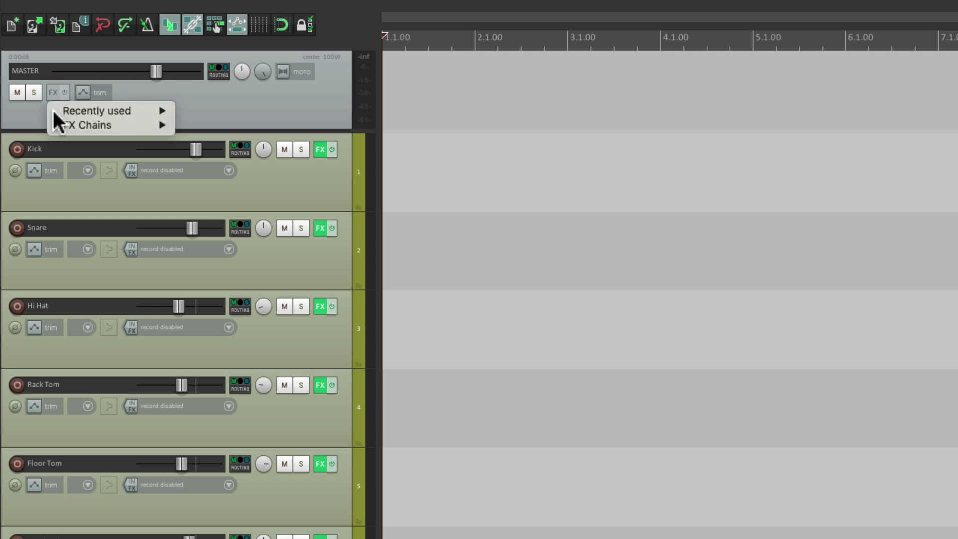
mouse_move(53, 125)
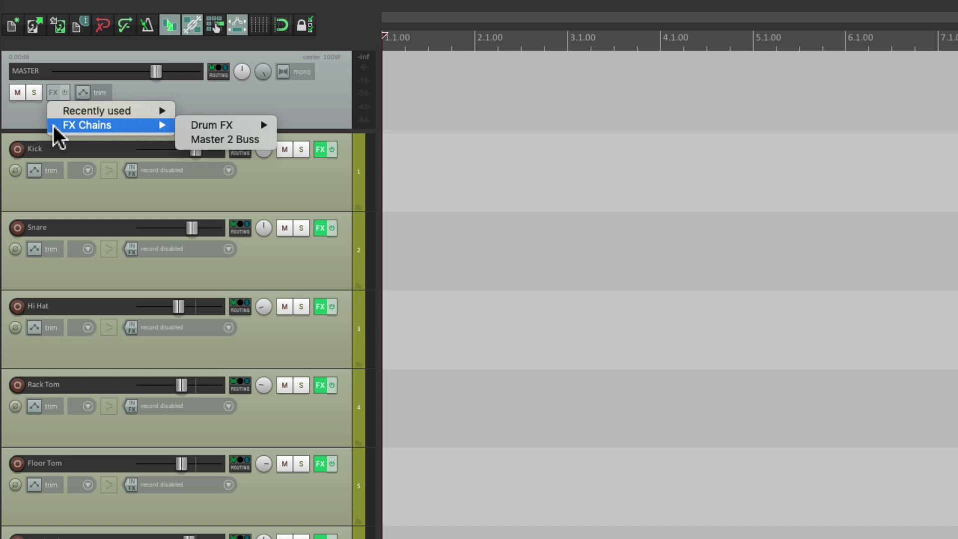
left_click(179, 142)
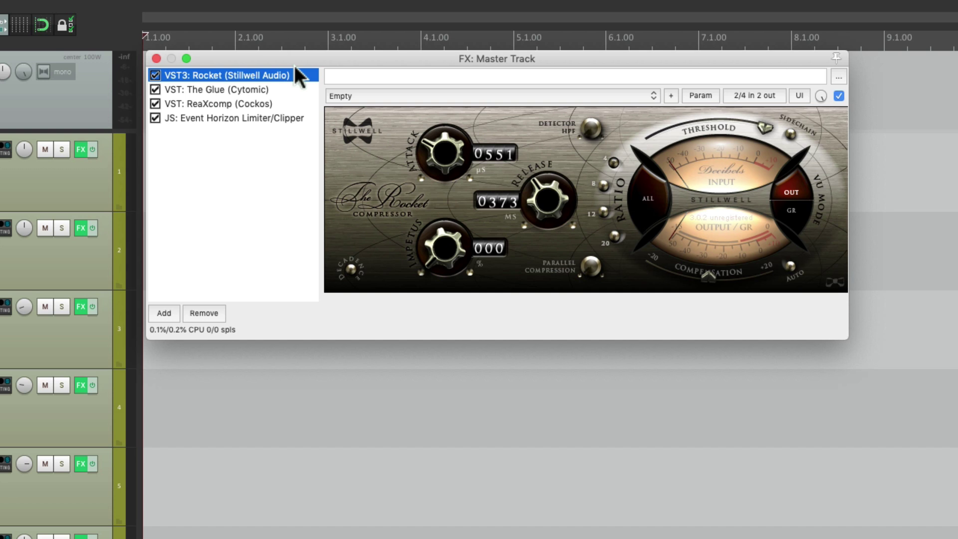
- Review the settings of The Glue, ReaXcomp and Event Horizon Limiter/Clipper on the master track, and close the FX window
left_click(285, 90)
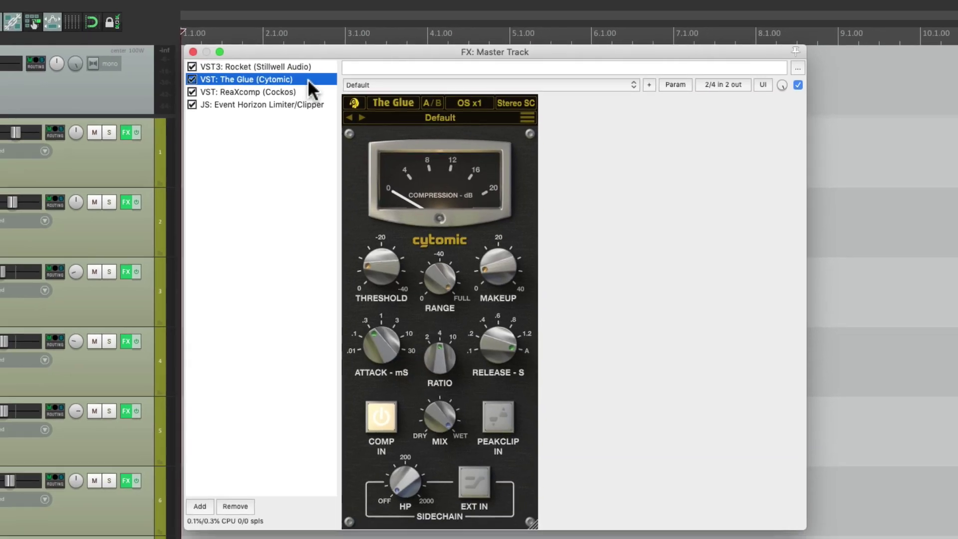
left_click(312, 95)
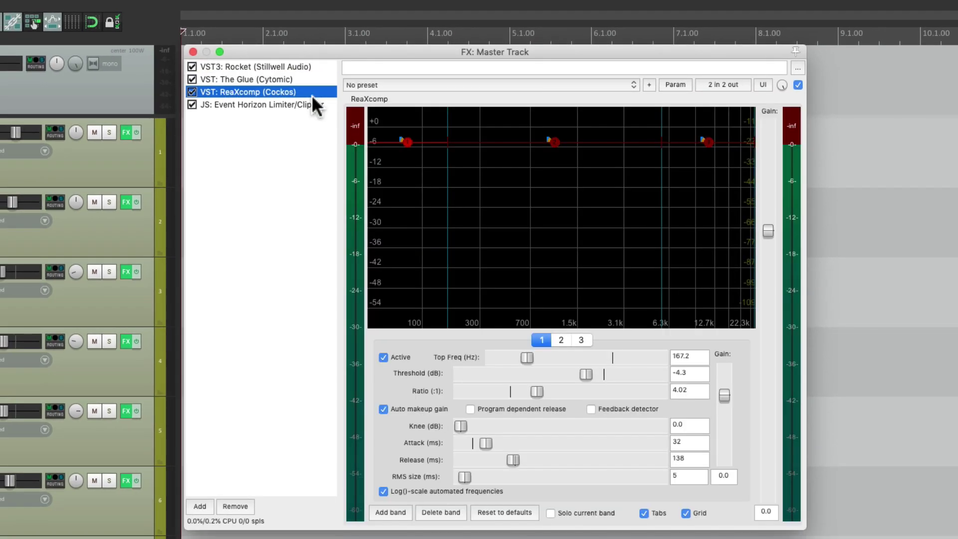
left_click(312, 106)
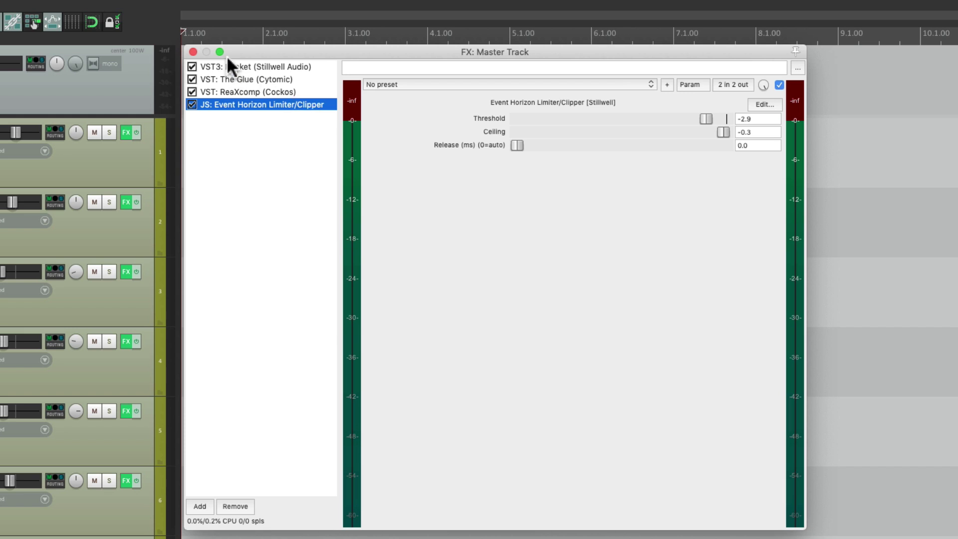
left_click(193, 52)
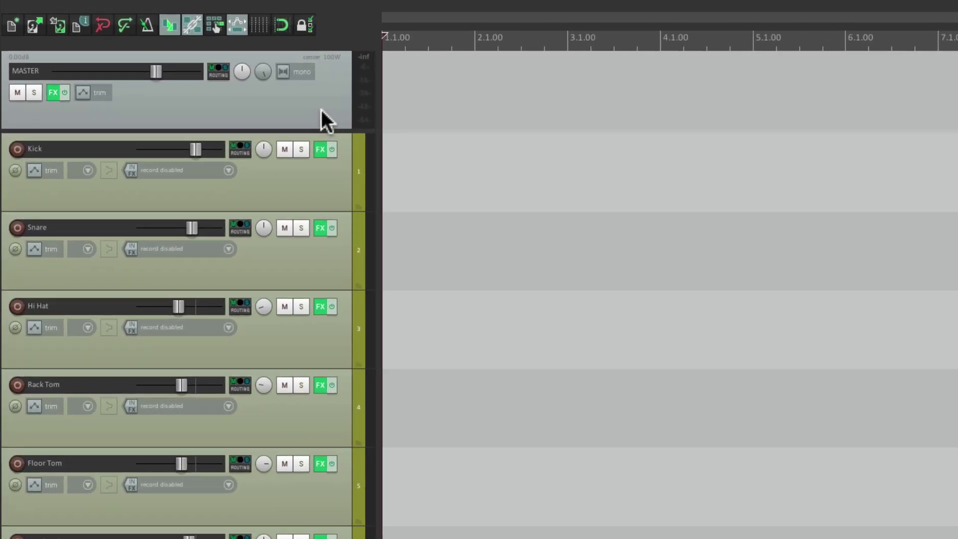
- Review the project's sample rate, tempo and timebase settings and close the dialog
left_click(82, 25)
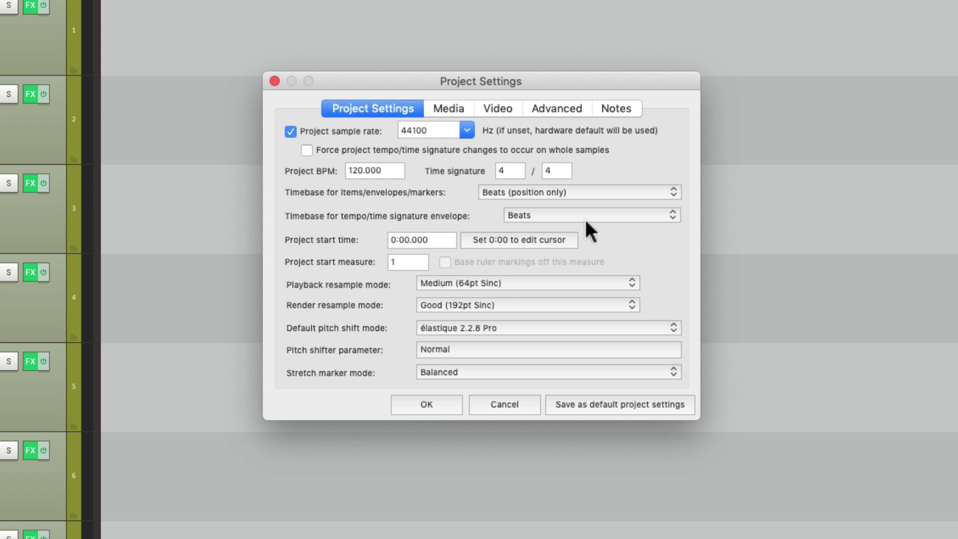
left_click(274, 81)
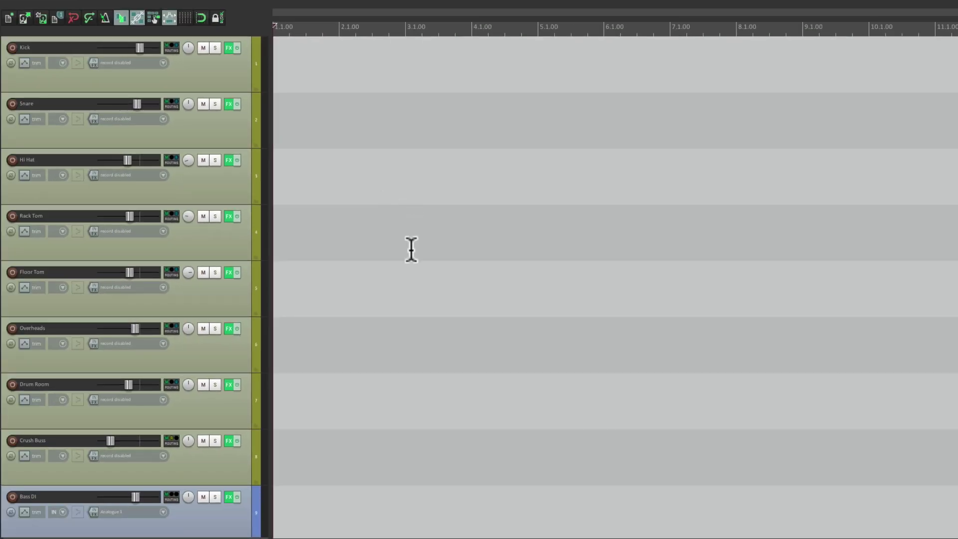
- Increase the height of the Lead Vocal track, and make the Kick and Snare tracks taller as well
scroll(411, 249, "down", 10)
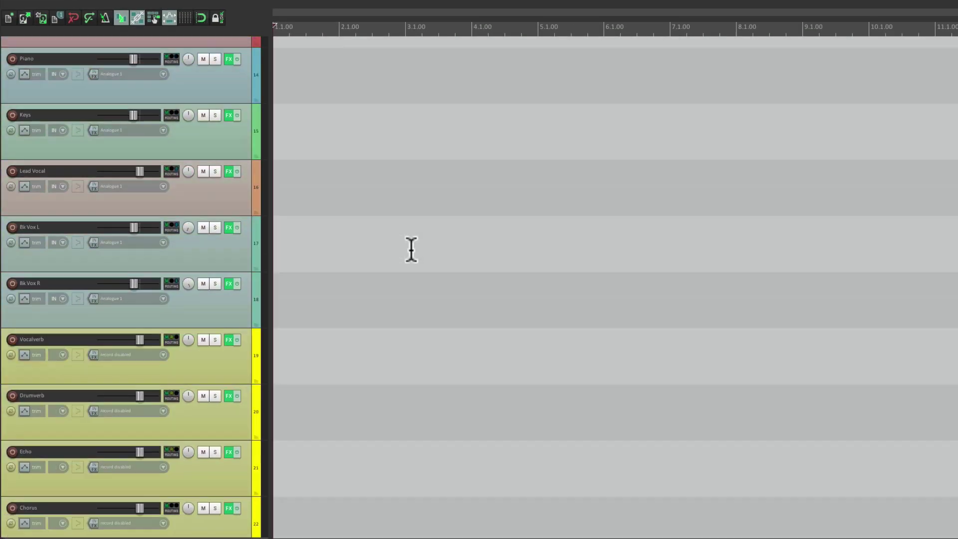
left_click_drag(237, 181, 229, 252)
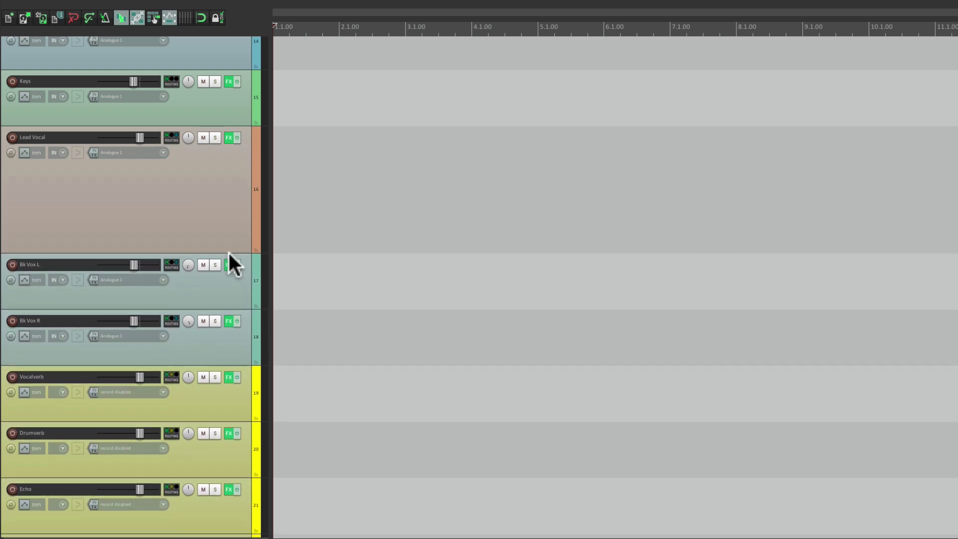
scroll(408, 244, "up", 10)
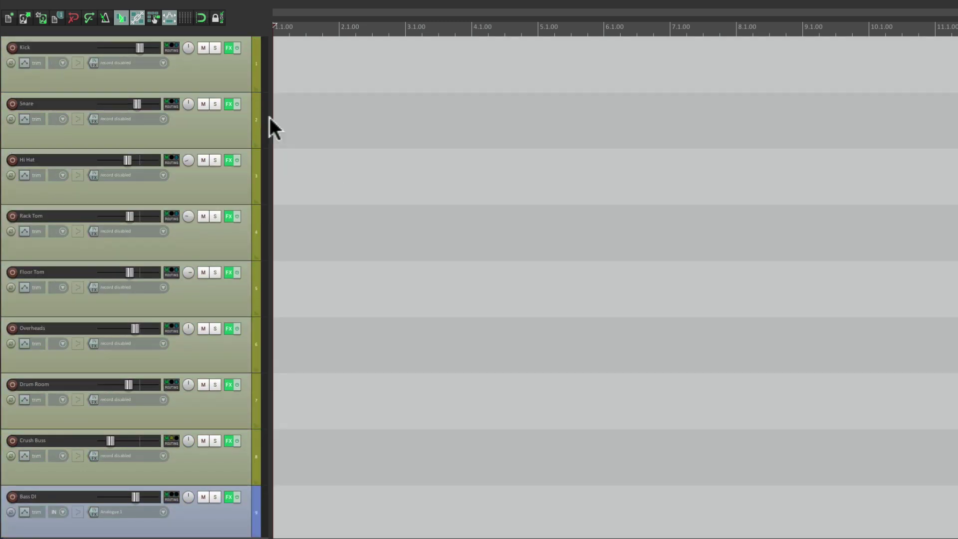
left_click(223, 73)
left_click(228, 124, "ctrl")
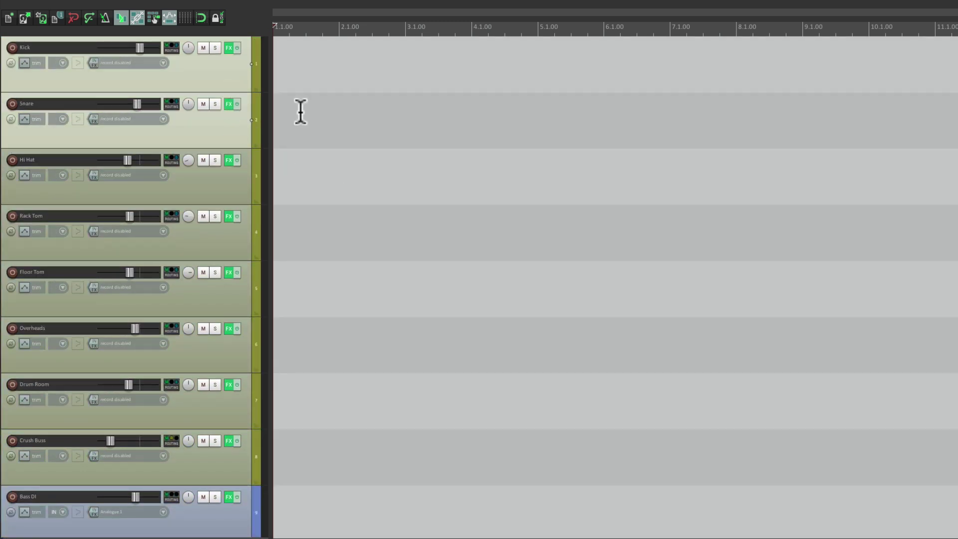
scroll(336, 122, "up", 2)
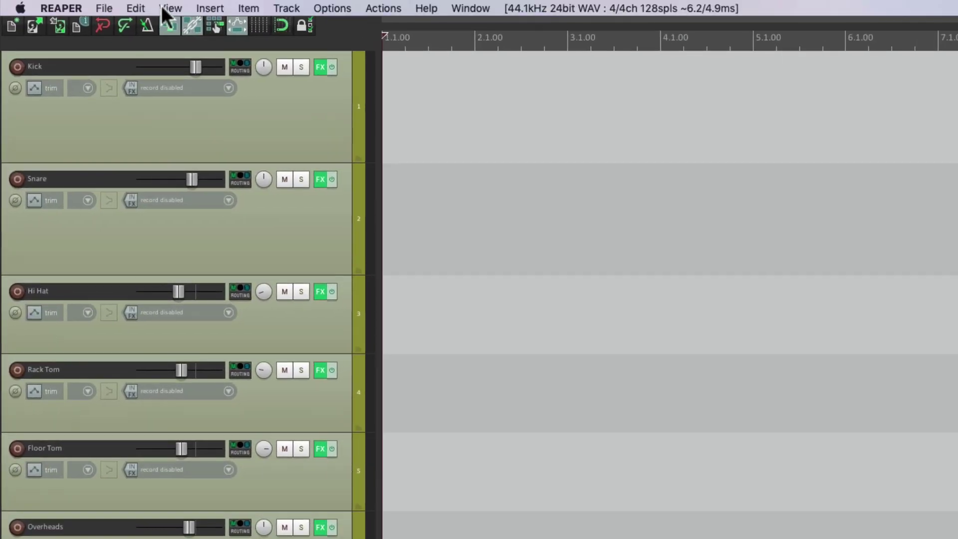
- Save track view screenset 1 as "All Tracks" with track control panel status and track mixer status included, and close the Screensets/Layouts window
left_click(118, 6)
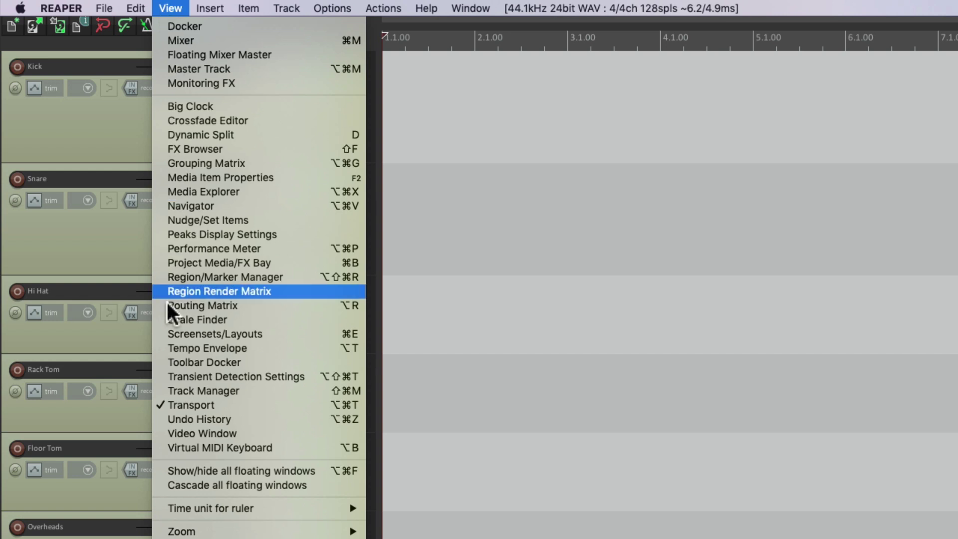
left_click(162, 338)
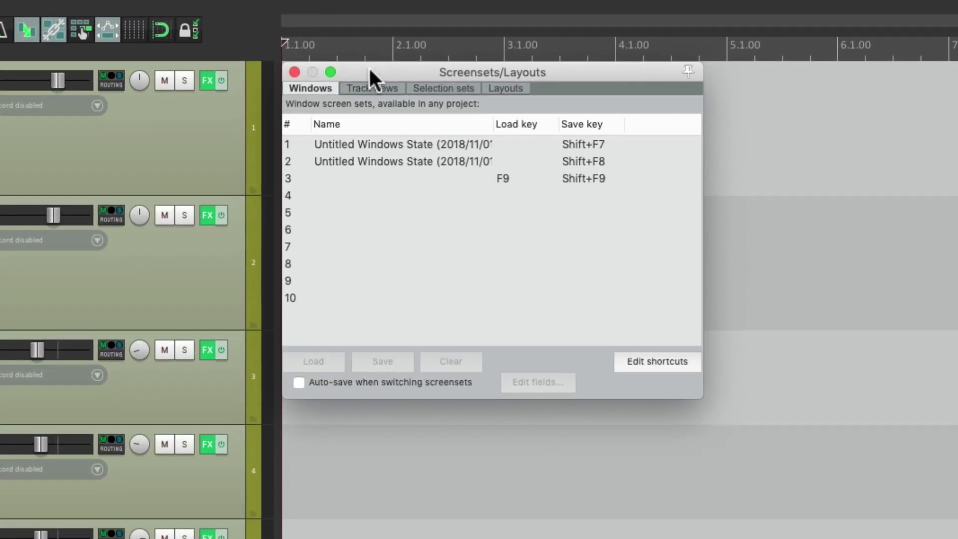
left_click(378, 90)
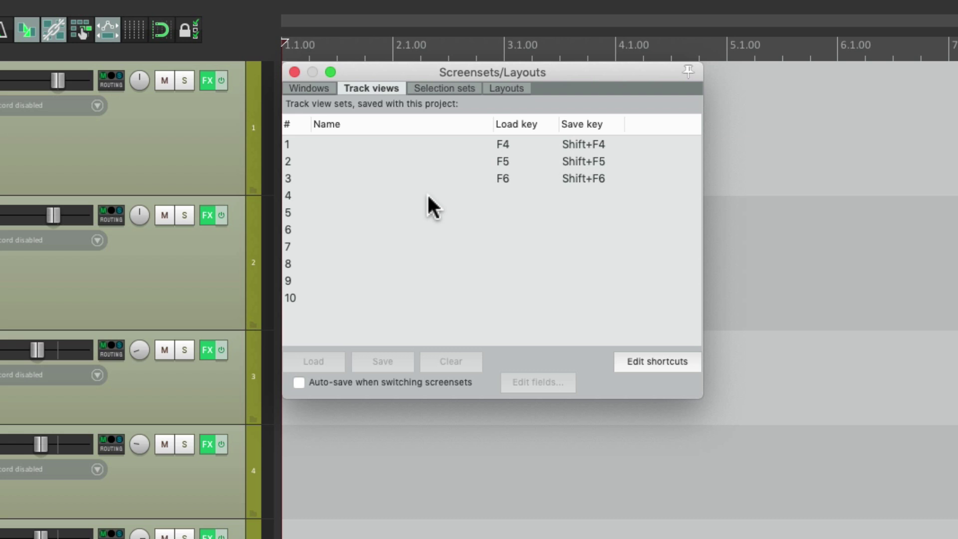
left_click(408, 144)
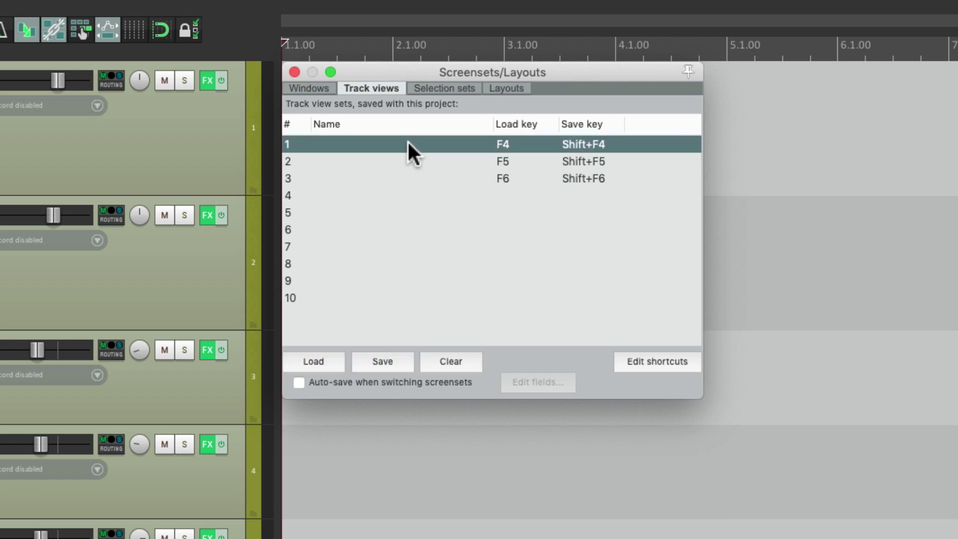
left_click(384, 361)
left_click(550, 274)
left_click(550, 329)
left_click(551, 348)
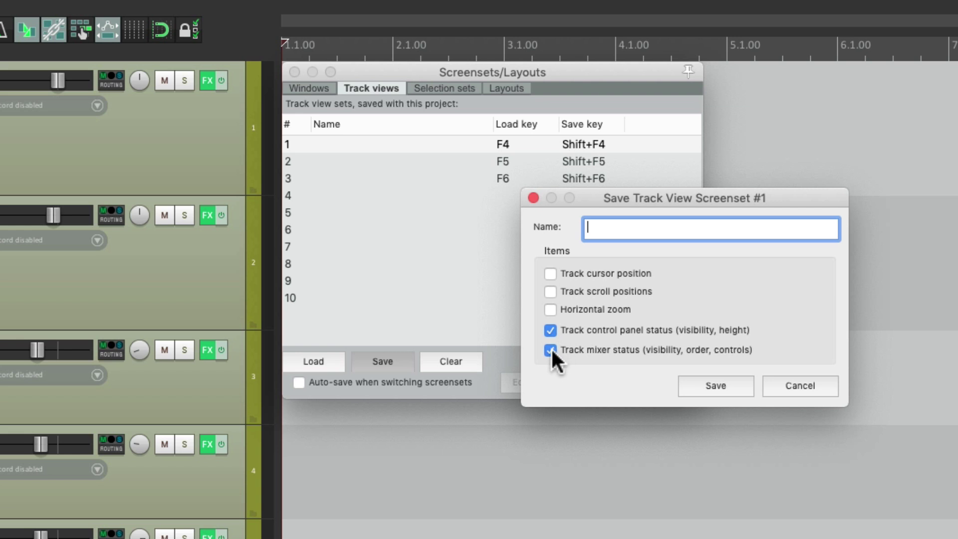
type("All Tracks")
key("Return")
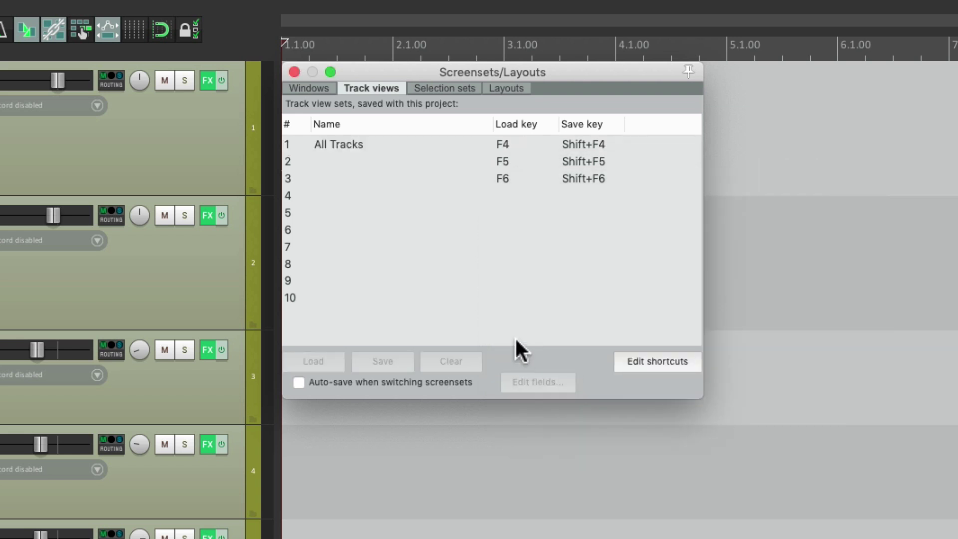
left_click(294, 73)
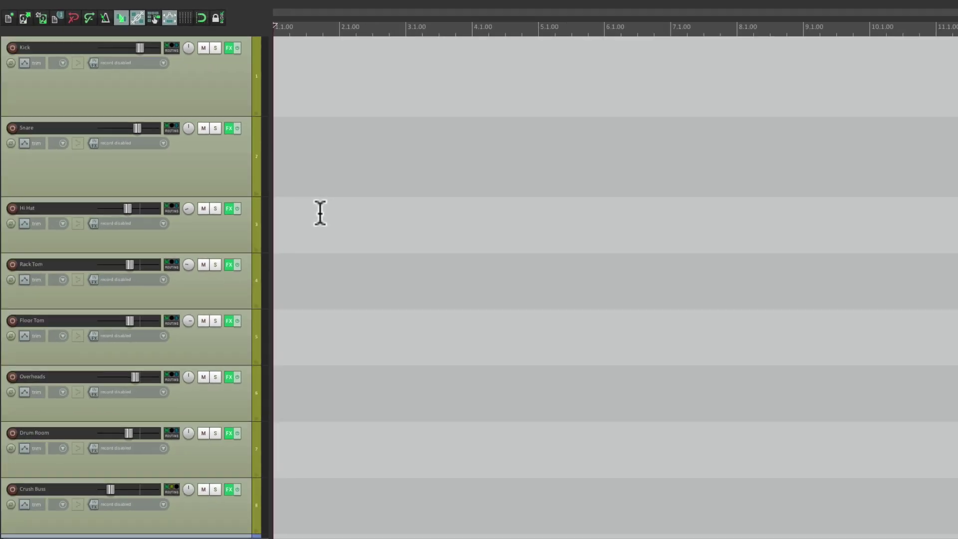
- Select the tracks from Bass DI through 1/2 Delay and hide them from the track control panel using the Track Manager
left_click(214, 83)
key("ctrl+a")
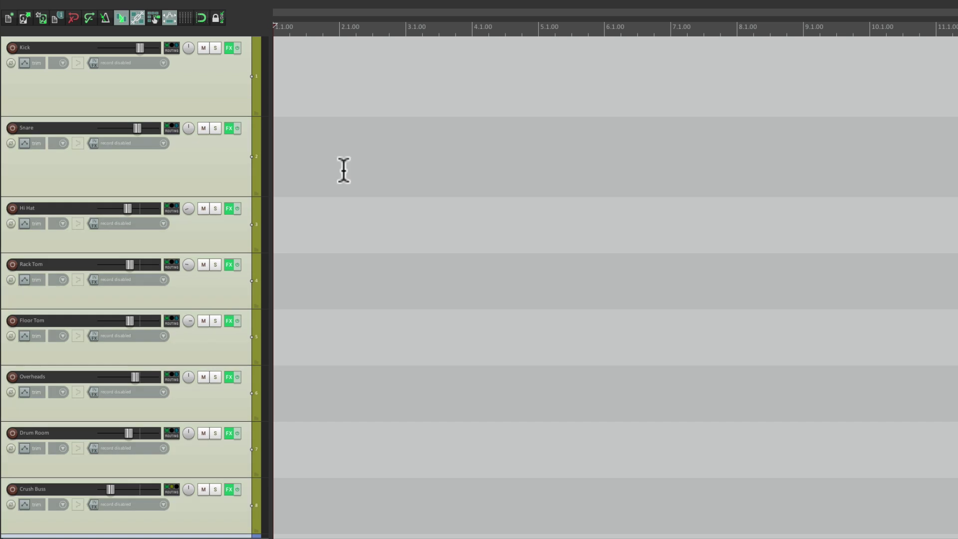
left_click_drag(235, 90, 240, 515)
key("Down")
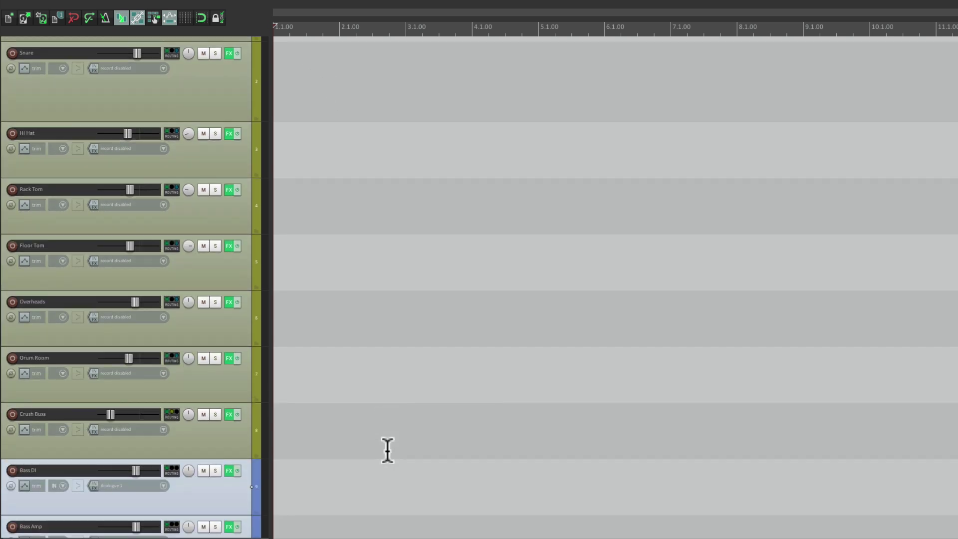
key("ctrl+alt+m")
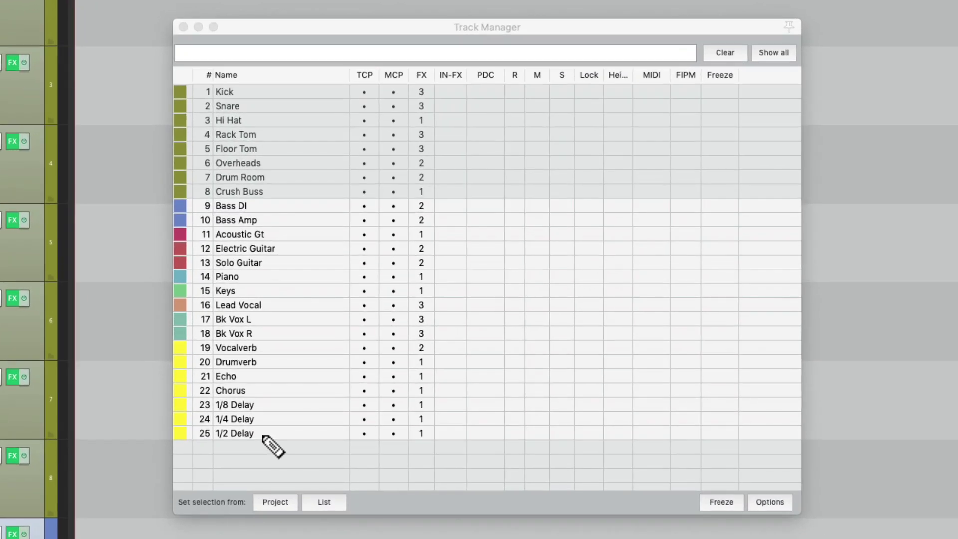
left_click(365, 205)
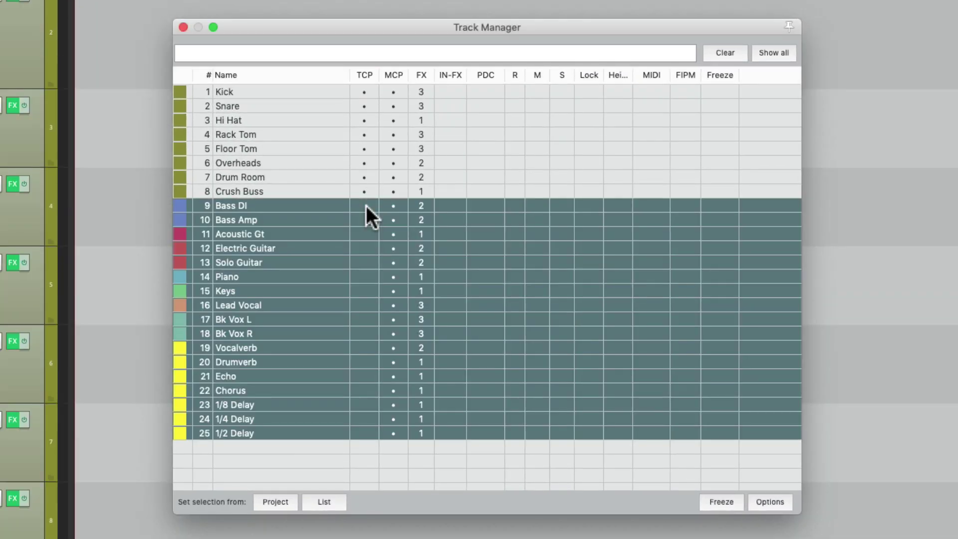
left_click(183, 27)
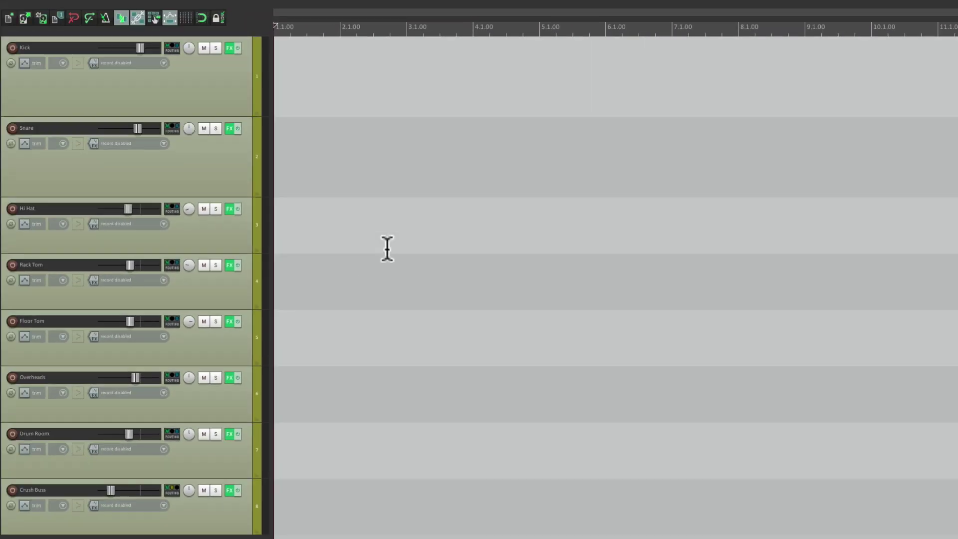
- Reduce the height of all visible drum tracks, and enlarge only the Kick and Snare tracks
scroll(378, 187, "down", 2)
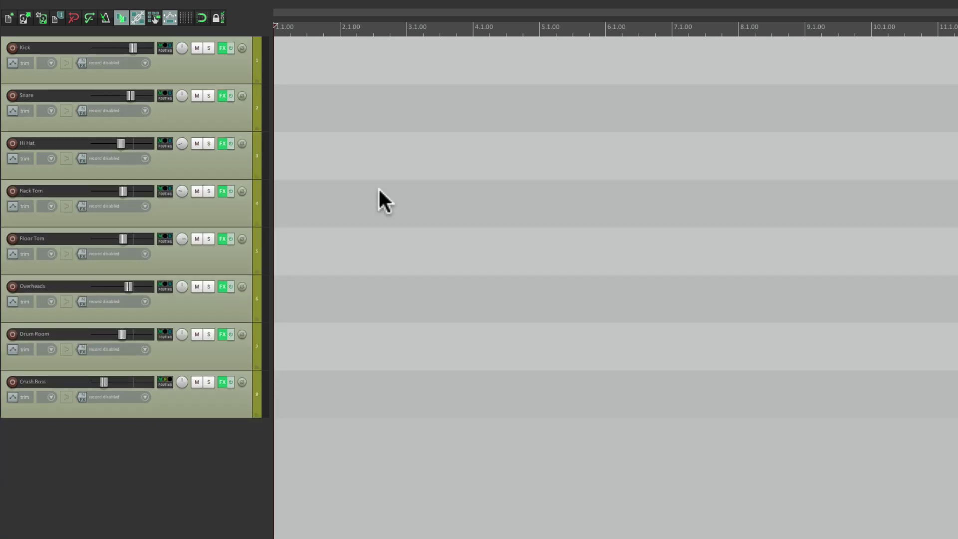
left_click(238, 75)
left_click(238, 111, "ctrl")
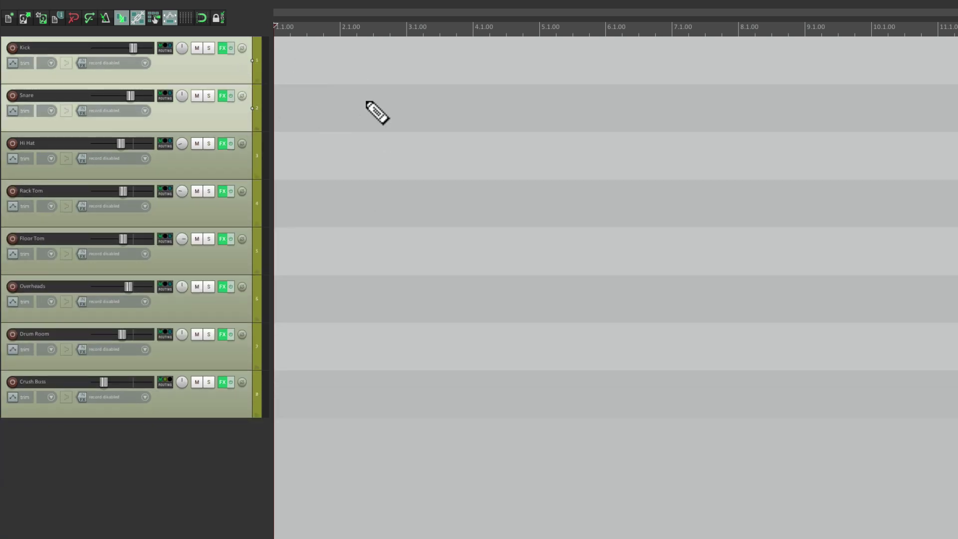
scroll(374, 107, "up", 3)
scroll(383, 110, "up", 1)
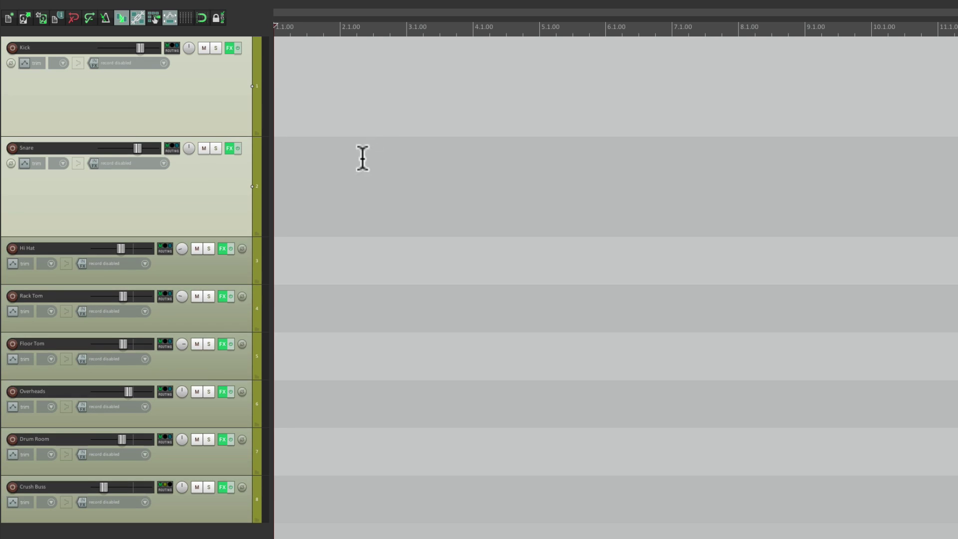
- Save track view screenset 2 as "Drums Only" with track control panel and mixer status, and load the "All Tracks" screenset
key("super+e")
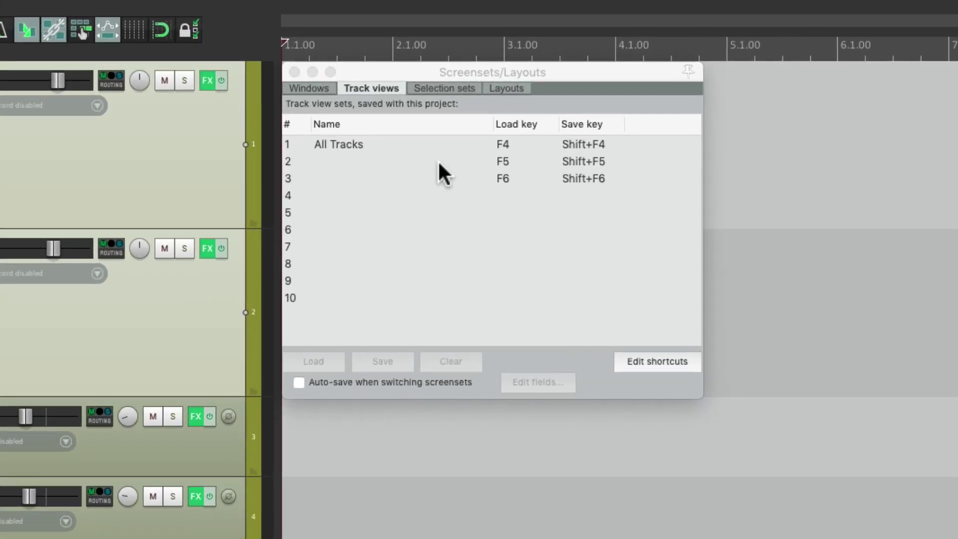
left_click(439, 163)
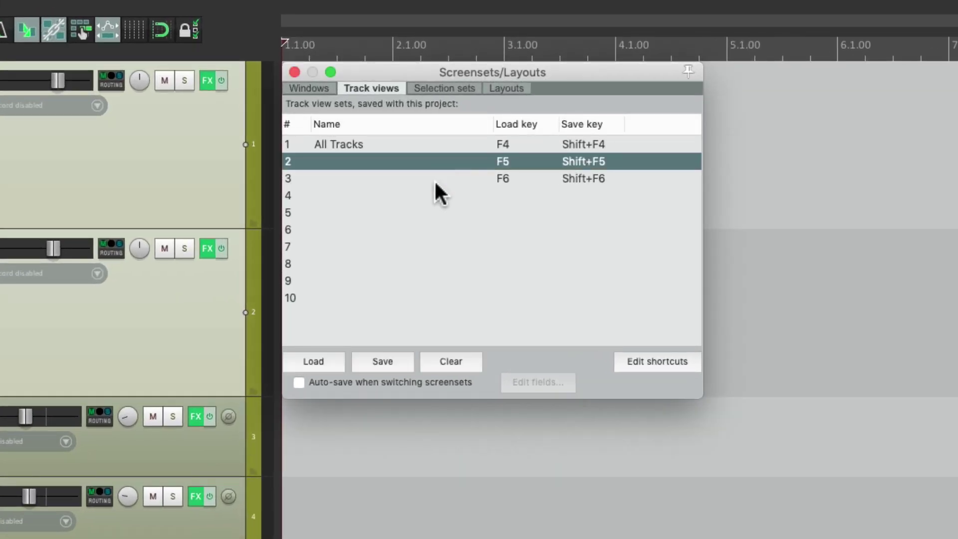
left_click(385, 359)
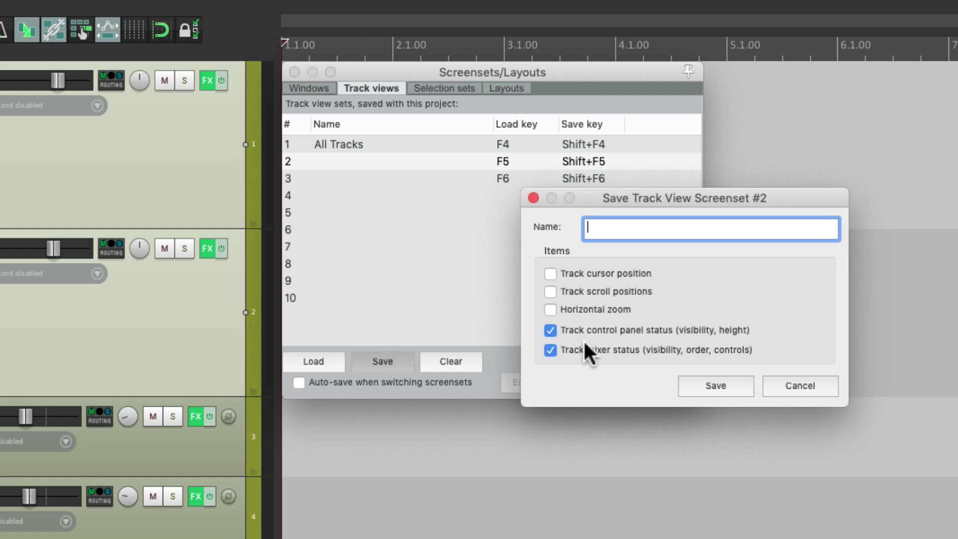
type("Drums Only")
key("Return")
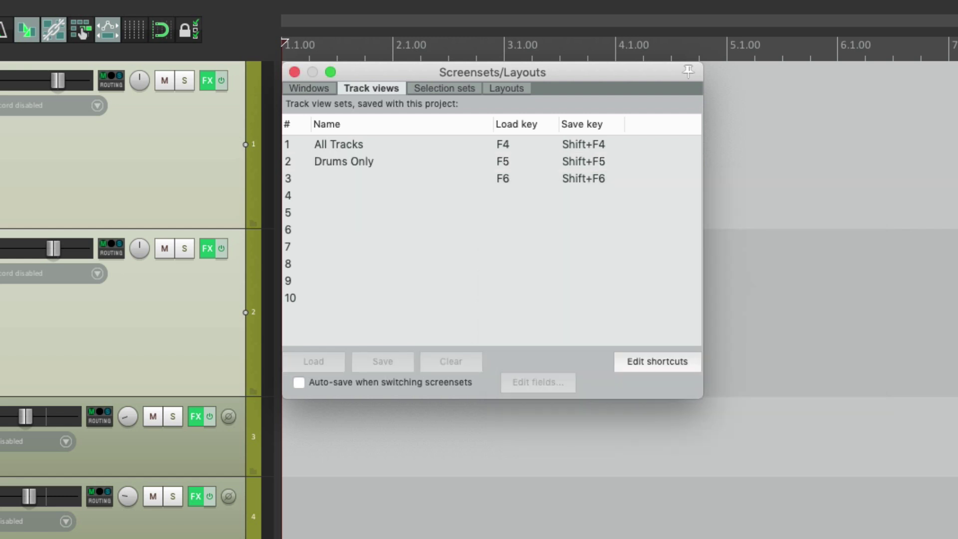
double_click(433, 142)
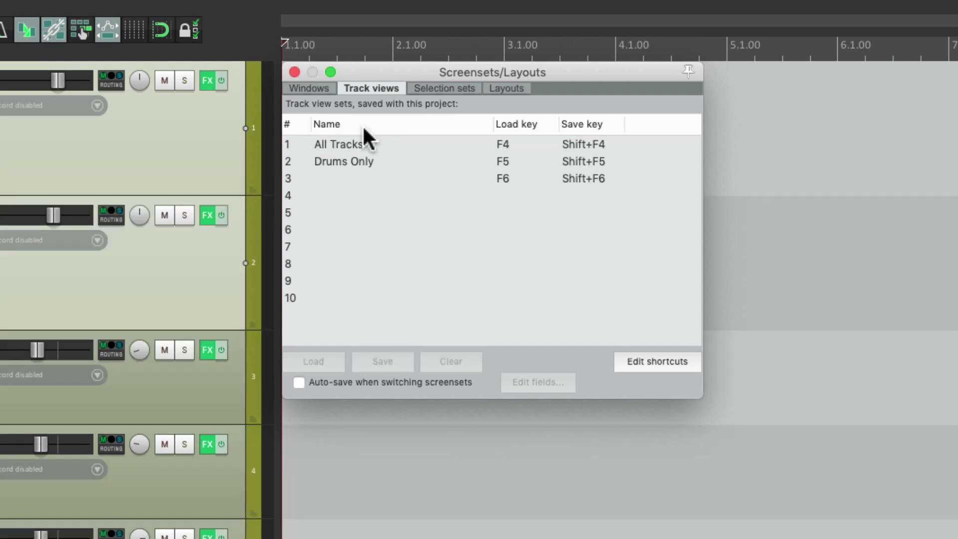
left_click(295, 72)
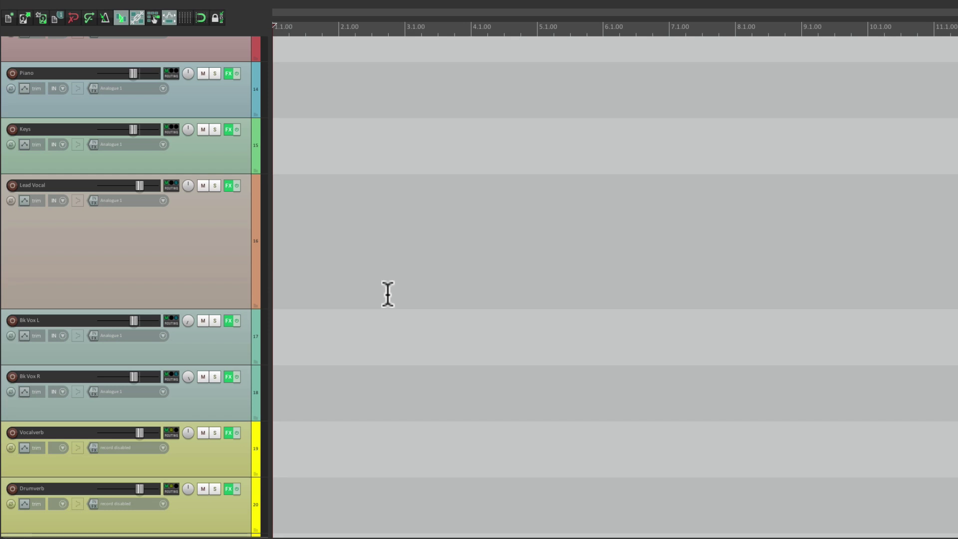
- Select all tracks except Lead Vocal, Bk Vox L and Bk Vox R, and hide them from the track control panel using the Track Manager
left_click(210, 233)
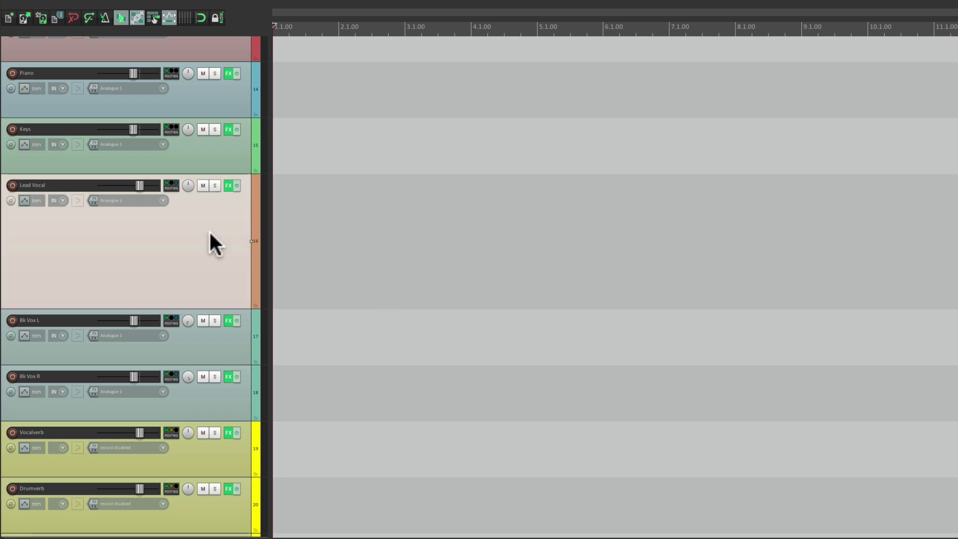
key("ctrl+a")
left_click(217, 238, "ctrl")
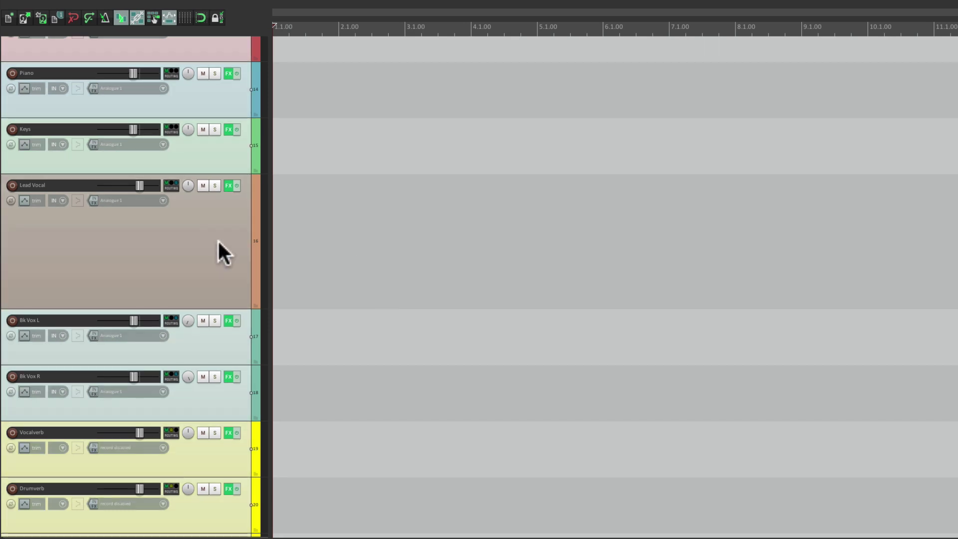
left_click(219, 340, "ctrl")
left_click(229, 406, "ctrl")
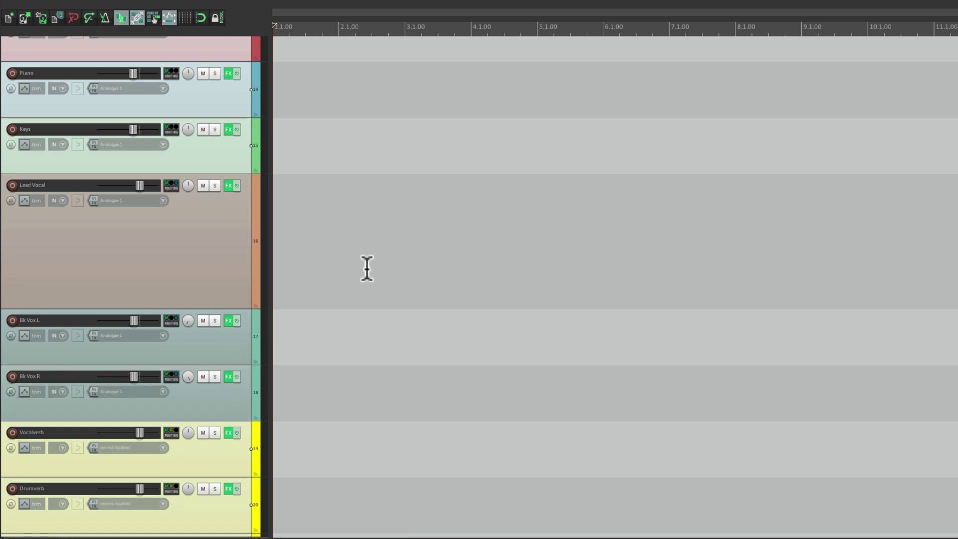
key("super+shift+m")
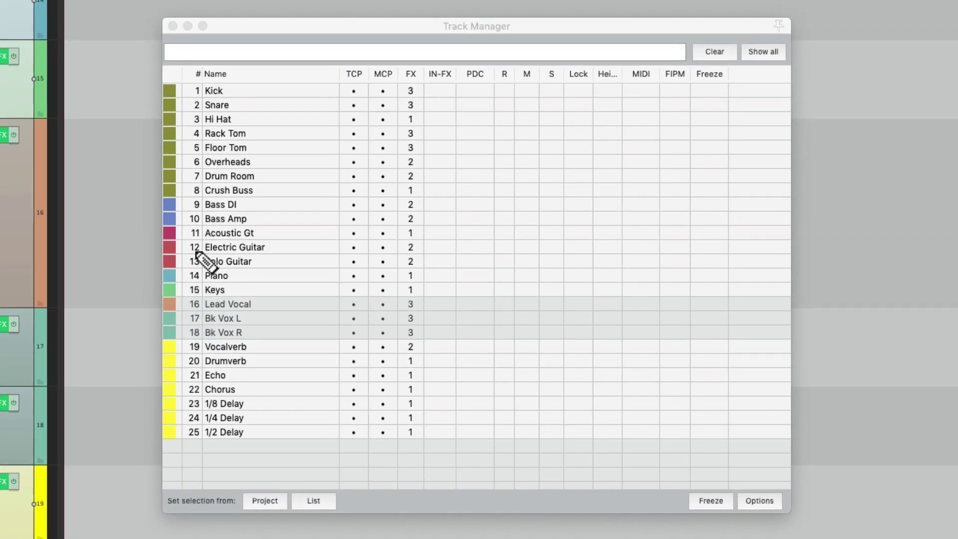
left_click(354, 287)
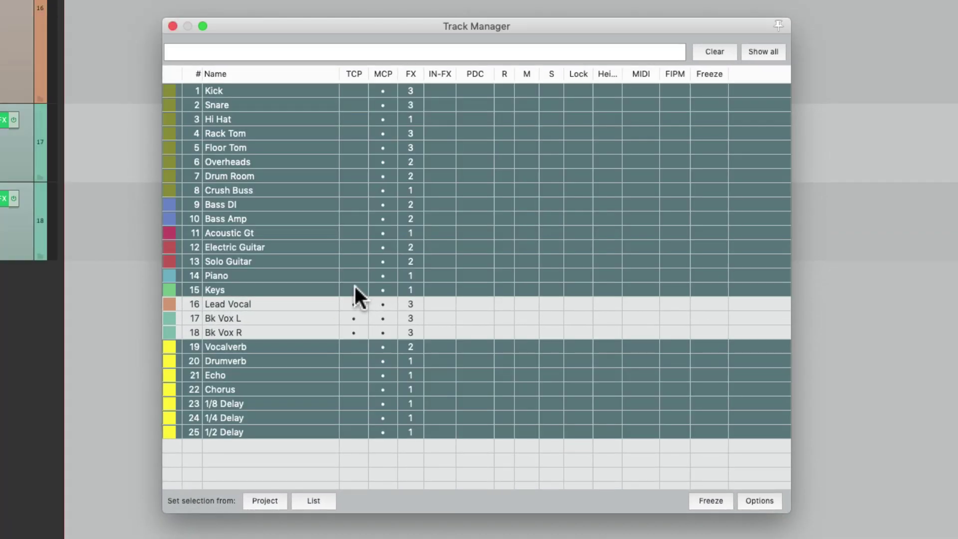
left_click(173, 27)
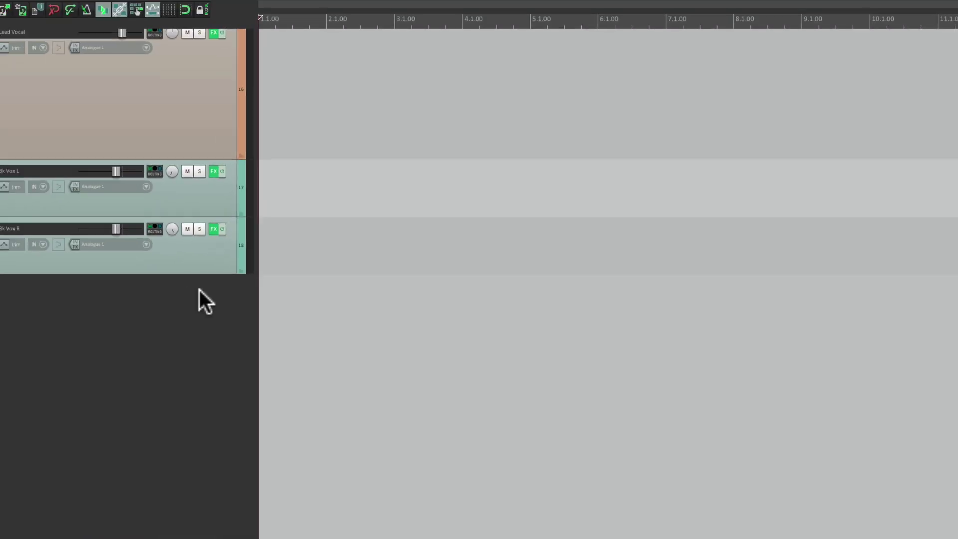
- Enlarge the Lead Vocal track and make both Bk Vox tracks taller, leaving the backing tracks deselected
scroll(306, 190, "up", 1)
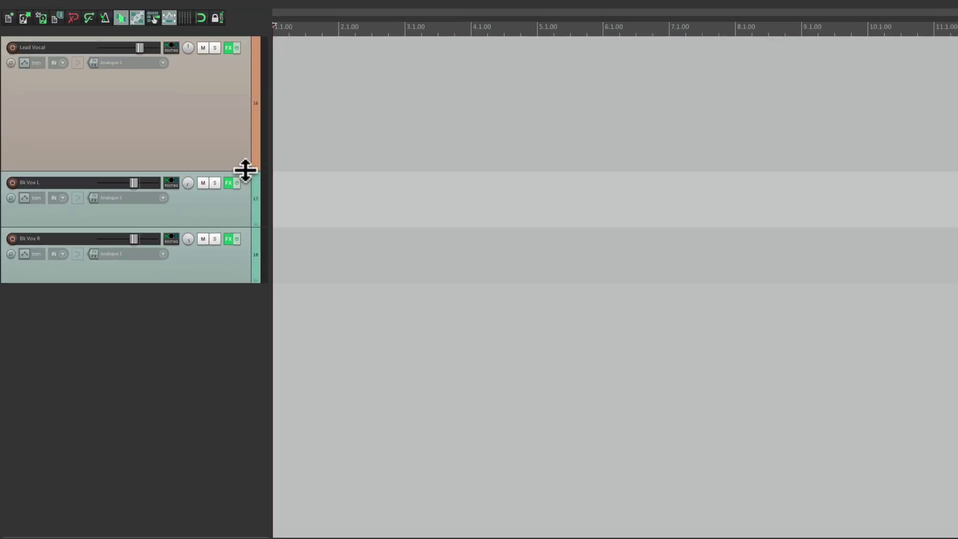
left_click_drag(244, 170, 240, 298)
scroll(389, 370, "up", 3)
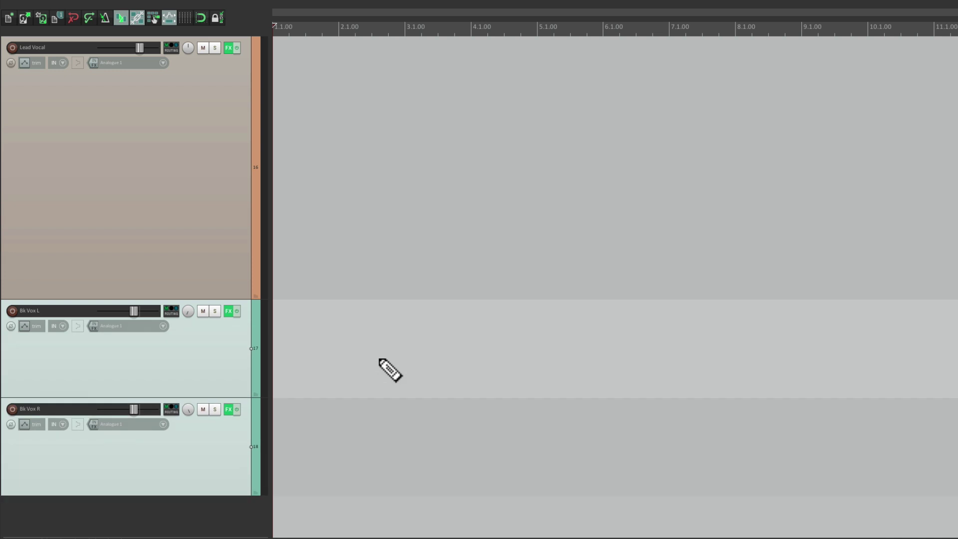
left_click(233, 358)
left_click(234, 358, "ctrl")
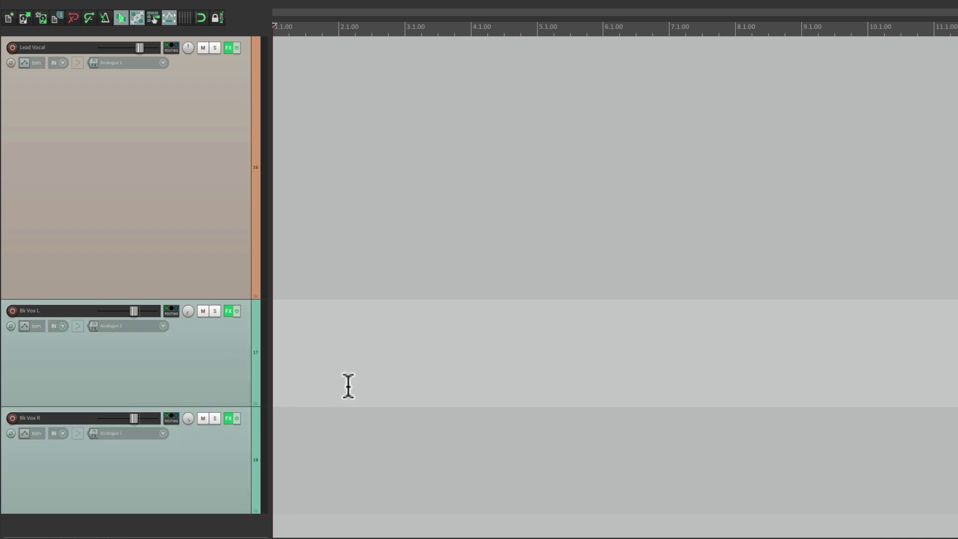
- Save track view screenset 3 as "Vocals Only" with track control panel and mixer status included, and close the Screensets/Layouts window
key("super+e")
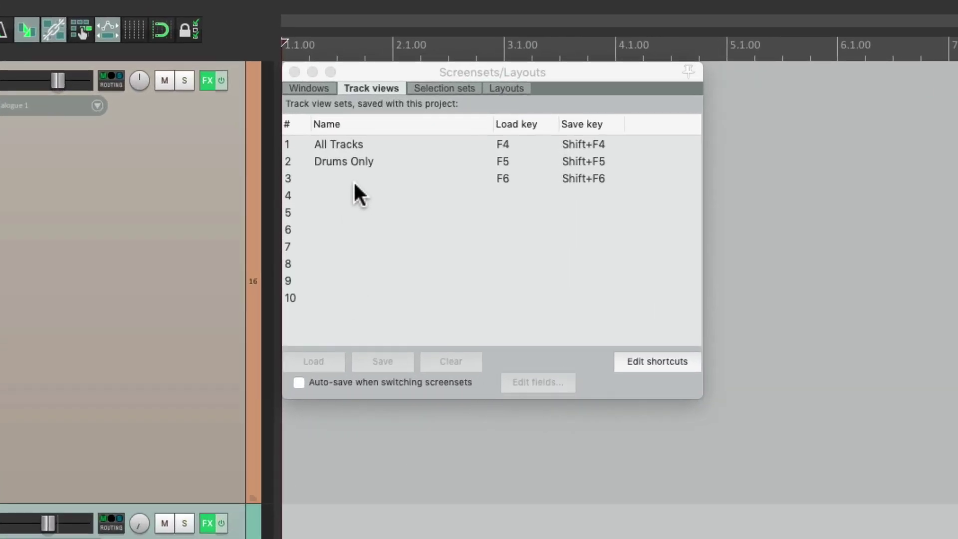
left_click(368, 175)
left_click(374, 367)
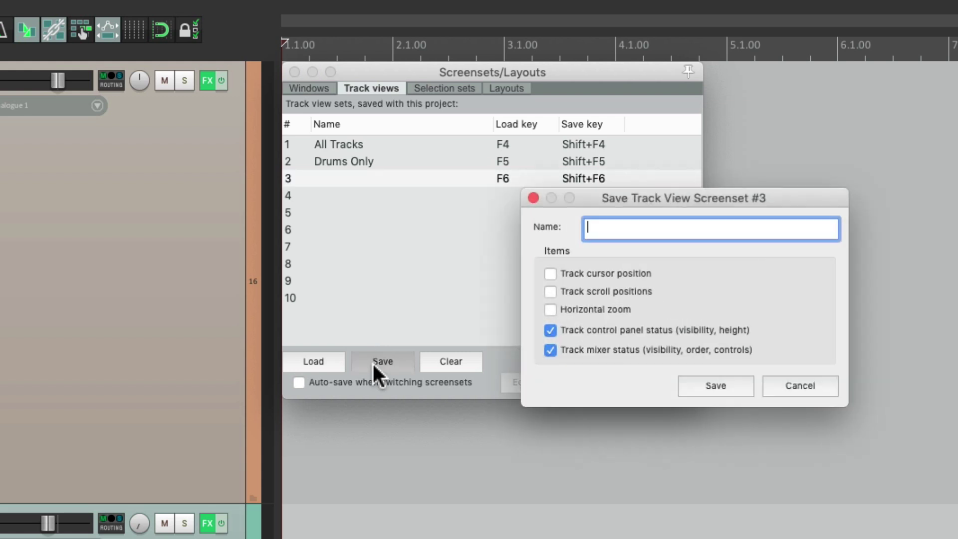
type("Vocals Only")
key("Return")
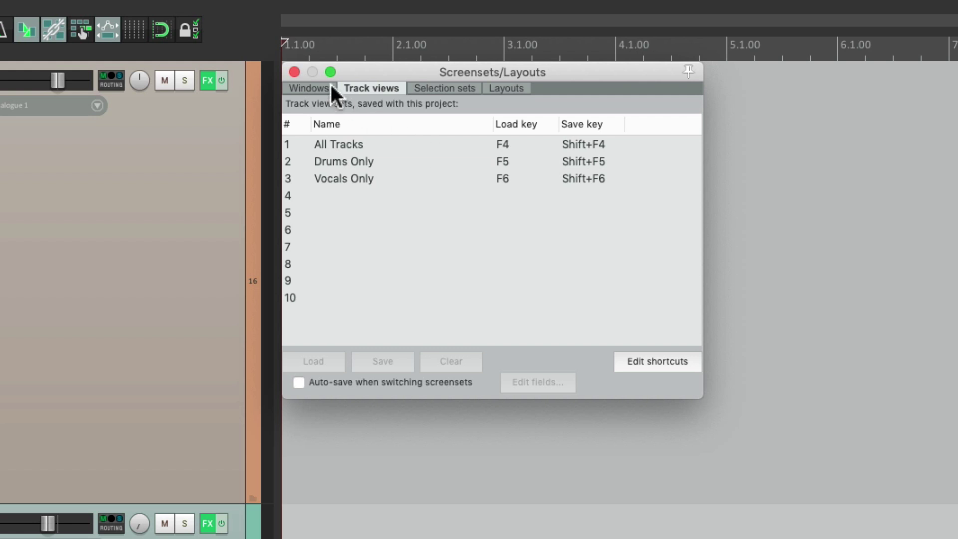
left_click(294, 73)
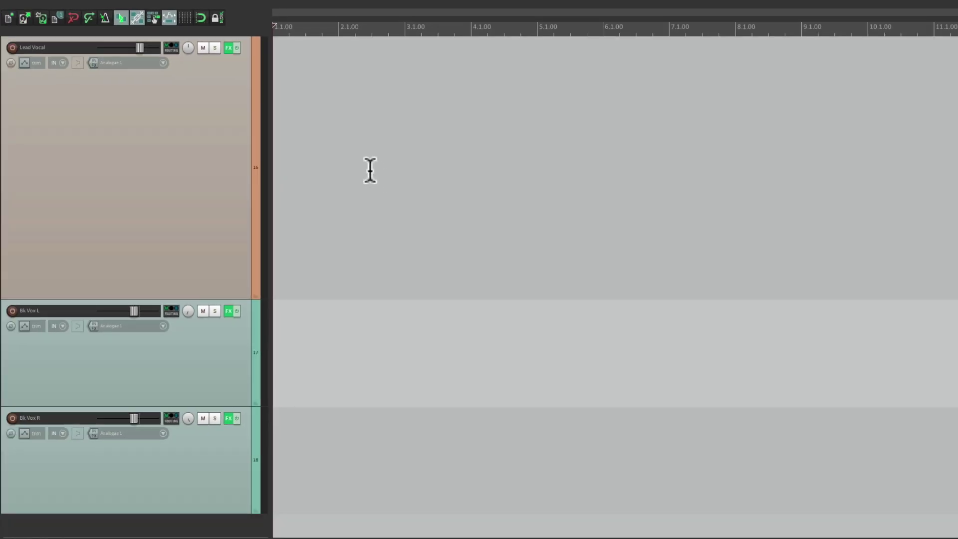
- Recall the All Tracks, Drums Only and Vocals Only screensets in turn to check each track view
scroll(409, 182, "up", 15)
scroll(409, 183, "down", 15)
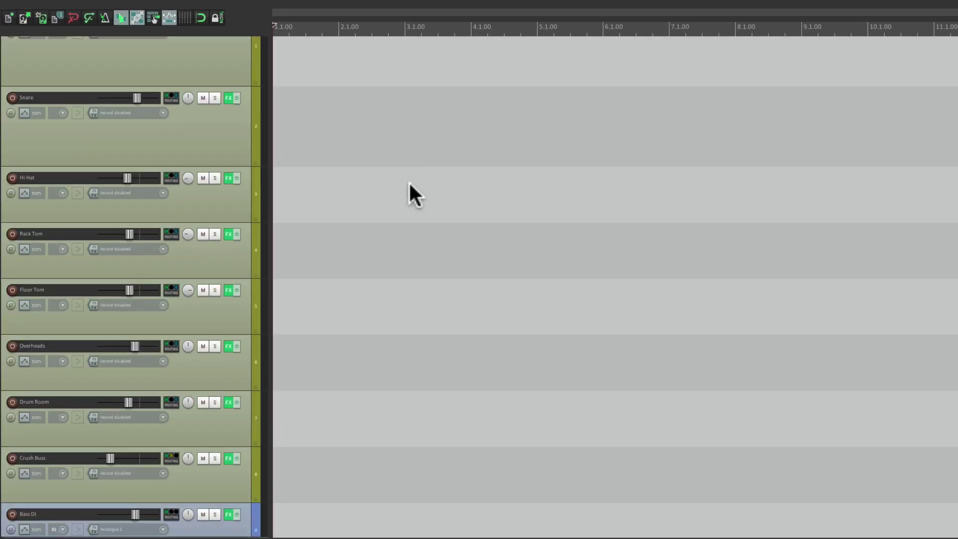
scroll(409, 181, "up", 15)
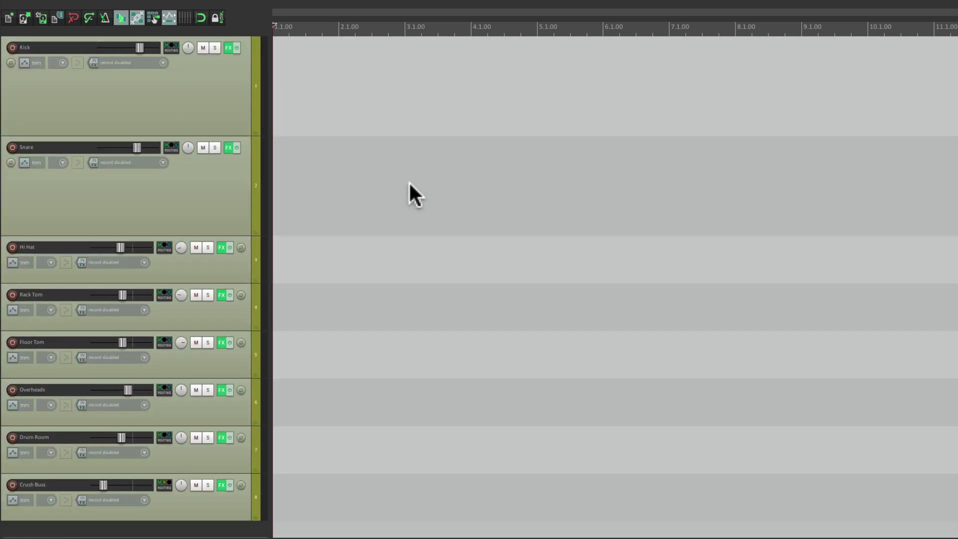
scroll(419, 169, "down", 1)
scroll(418, 170, "up", 1)
scroll(418, 171, "down", 15)
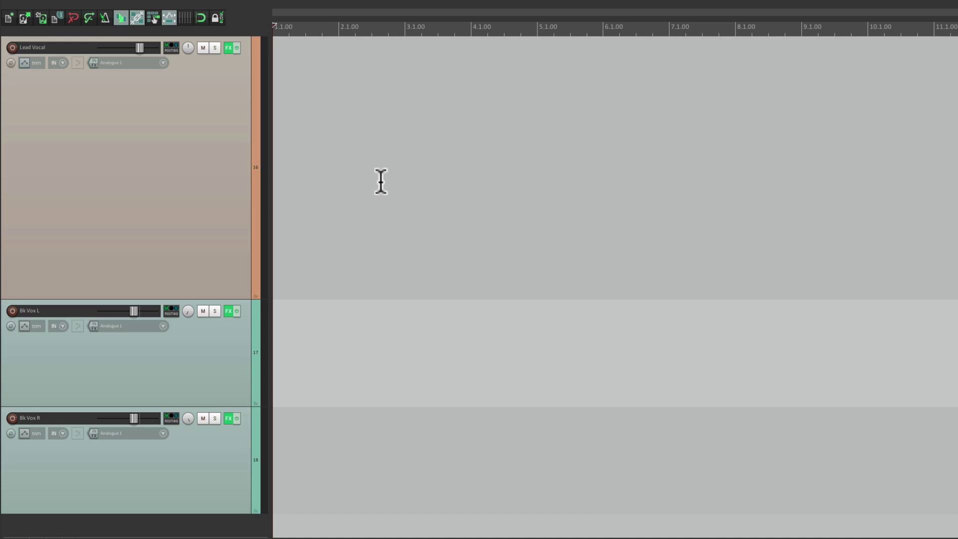
- Load the "All Tracks" track view screenset from the Screensets/Layouts window and close the window
key("ctrl+e")
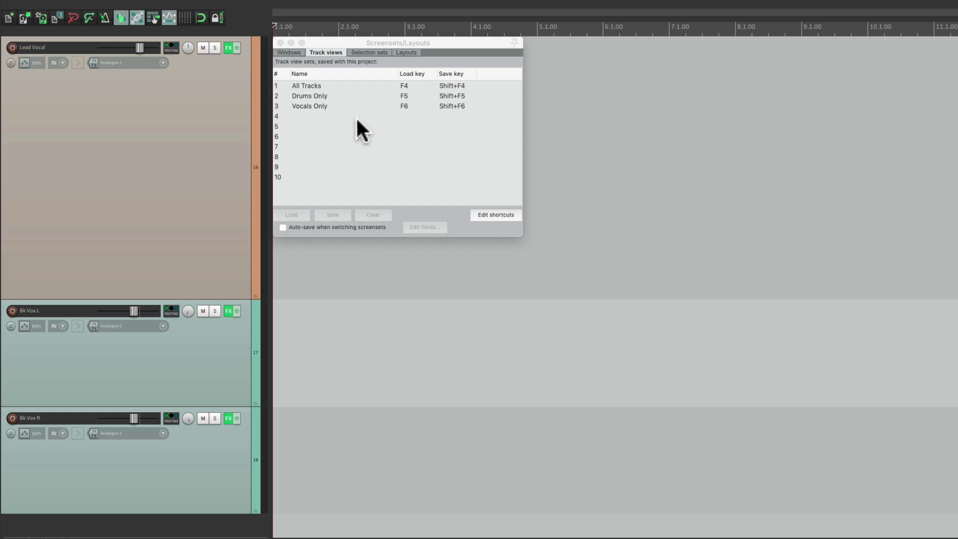
double_click(348, 86)
left_click(280, 43)
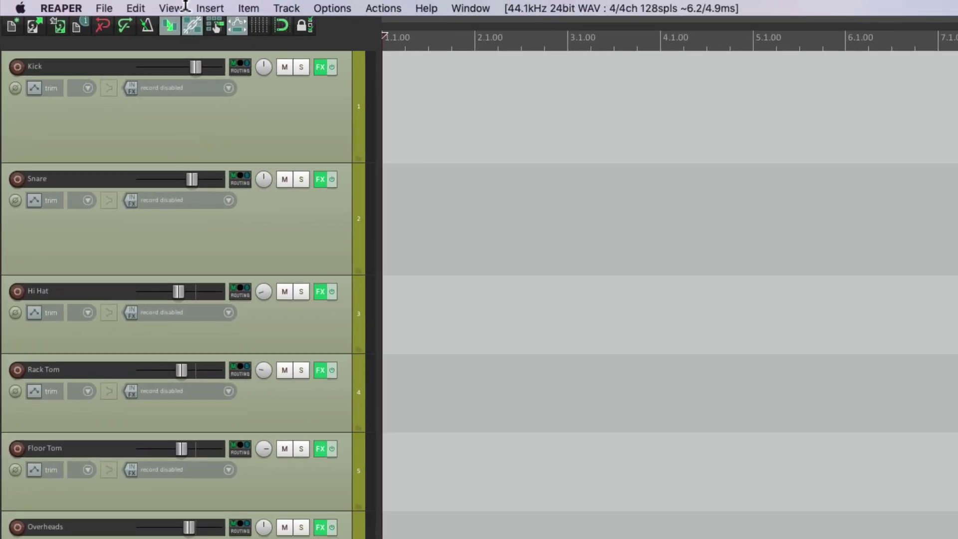
- Save the project as a project template named "Mixing Template" in the ProjectTemplates folder
left_click(74, 5)
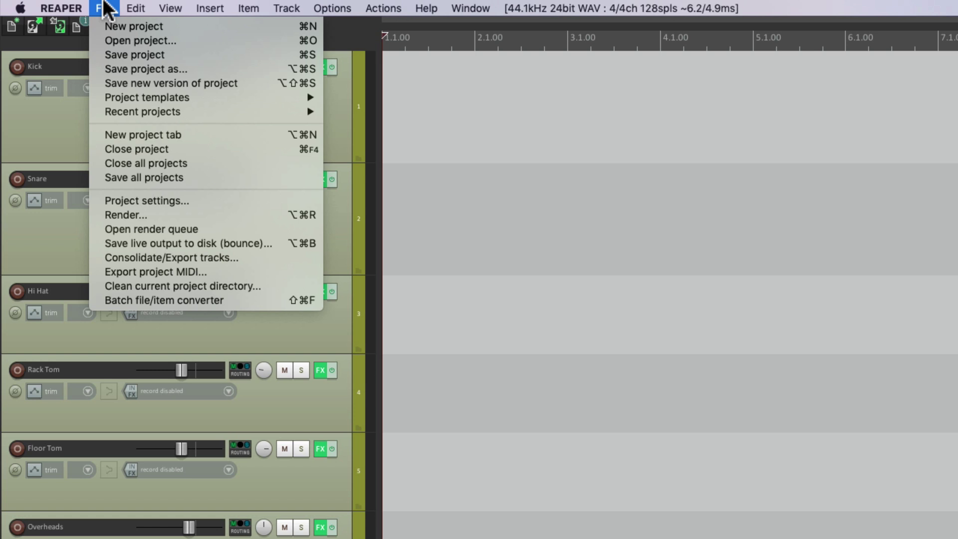
mouse_move(91, 99)
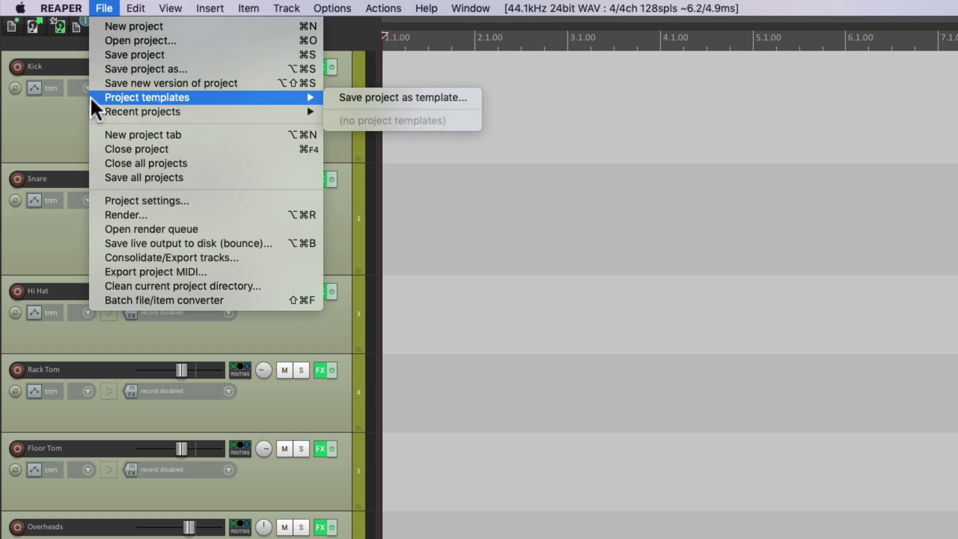
left_click(333, 99)
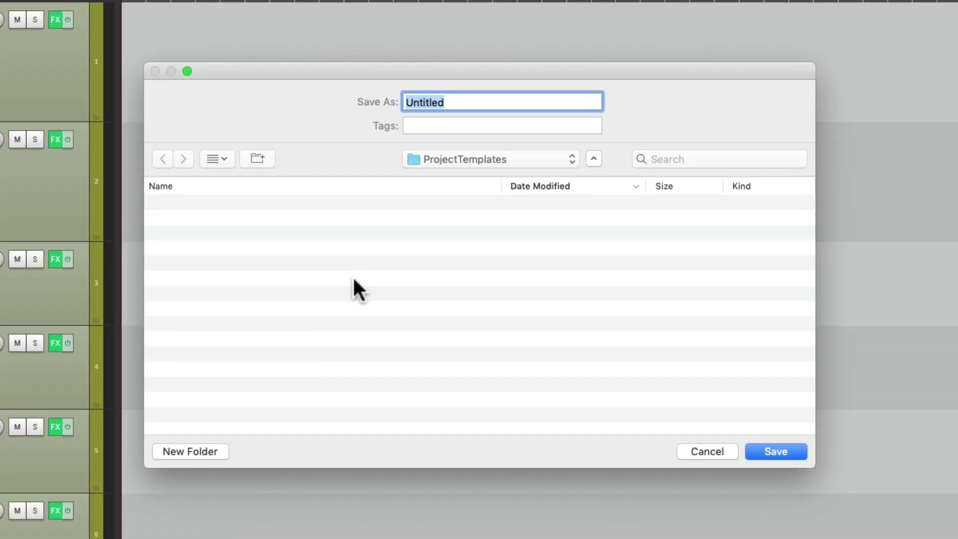
type("Mixing Template")
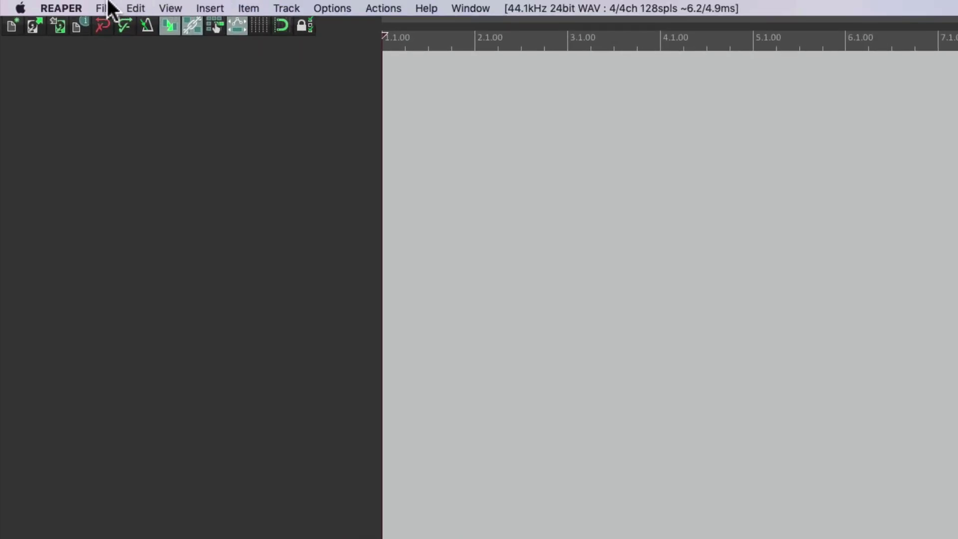
- Load the "Mixing Template" project template into the empty project
left_click(111, 7)
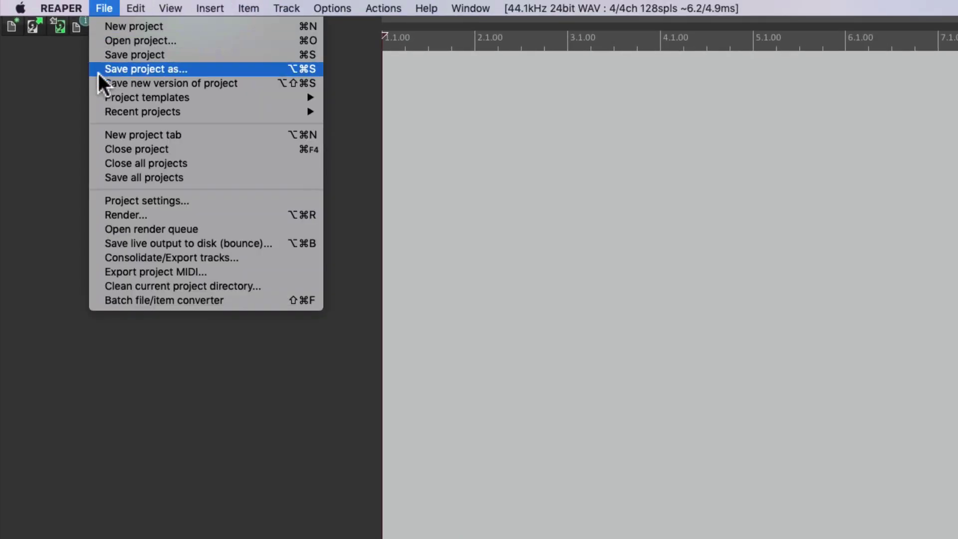
mouse_move(99, 98)
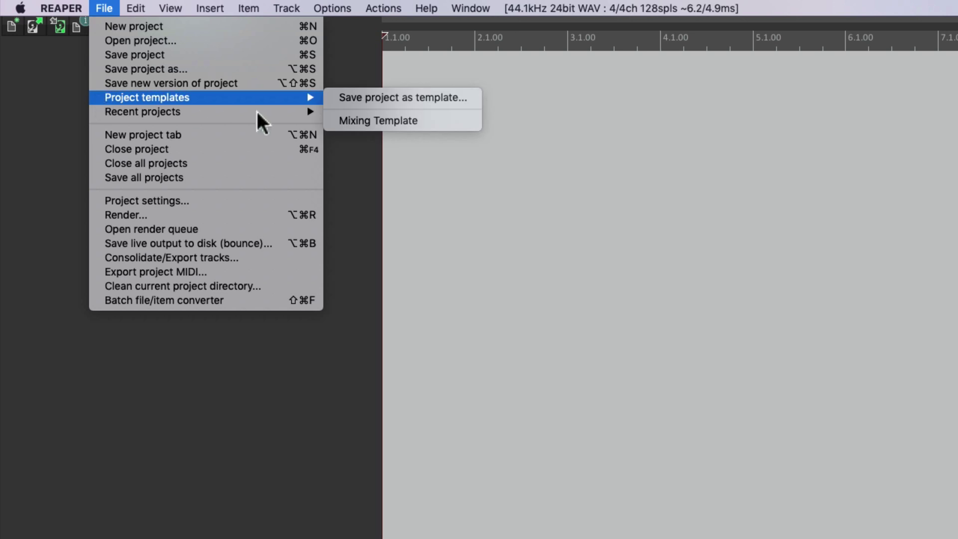
left_click(333, 121)
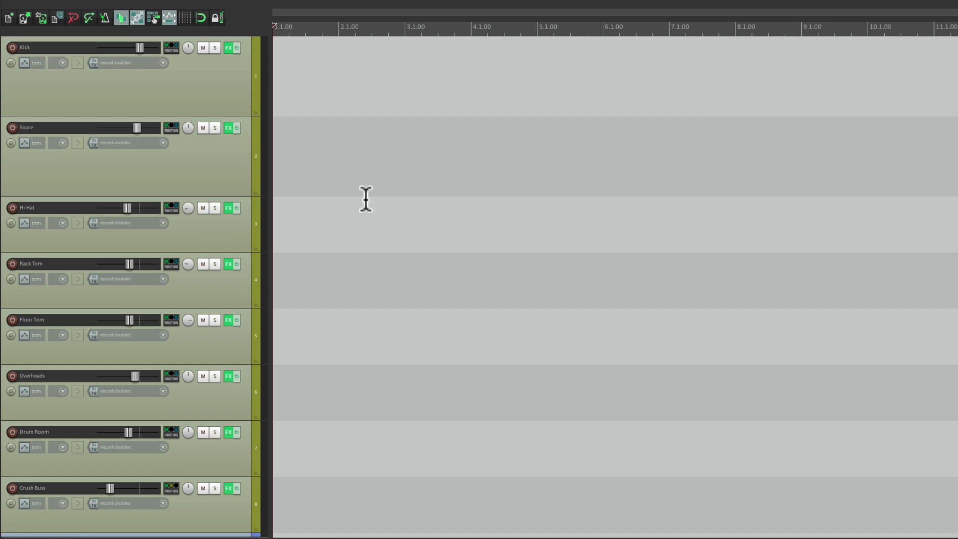
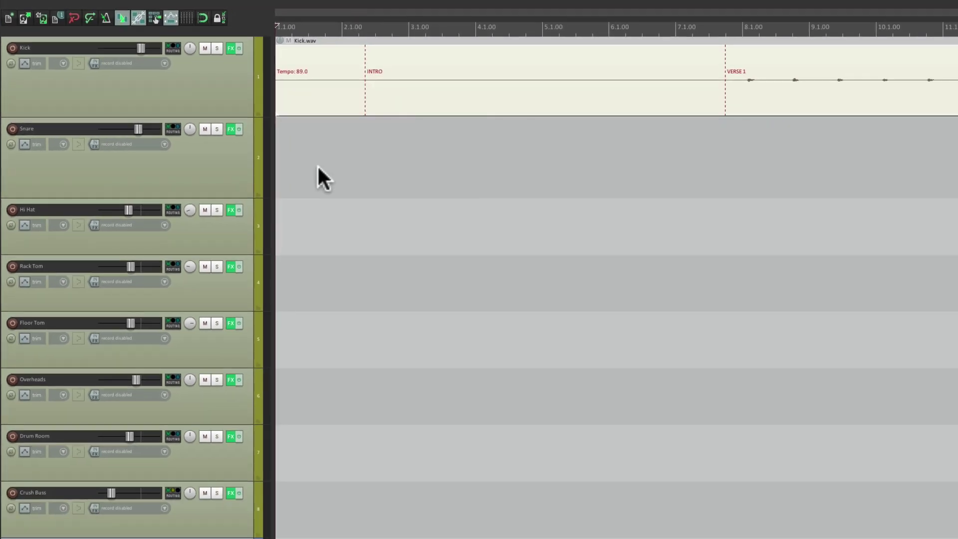
- Inspect the Kick track's FX chain, and close its FX window
scroll(405, 183, "down", 10)
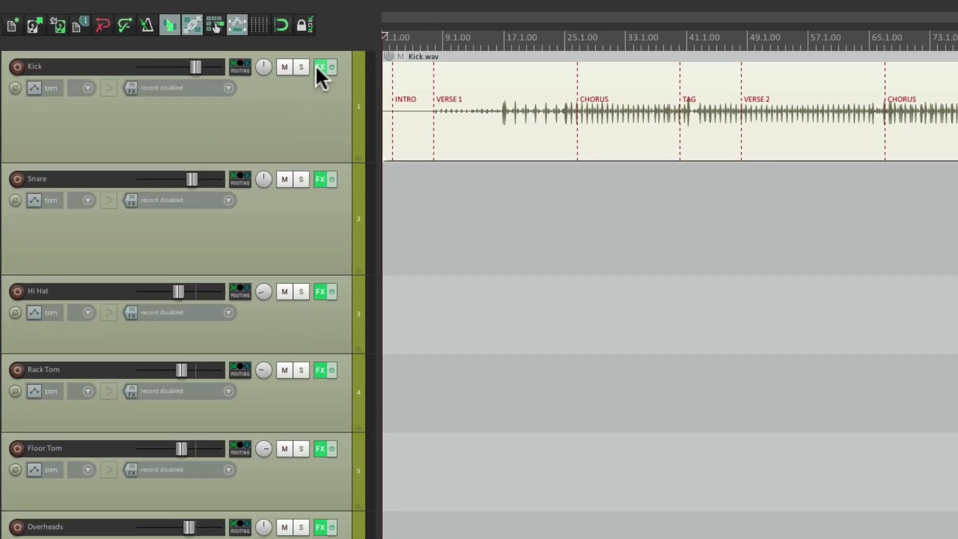
left_click(318, 67)
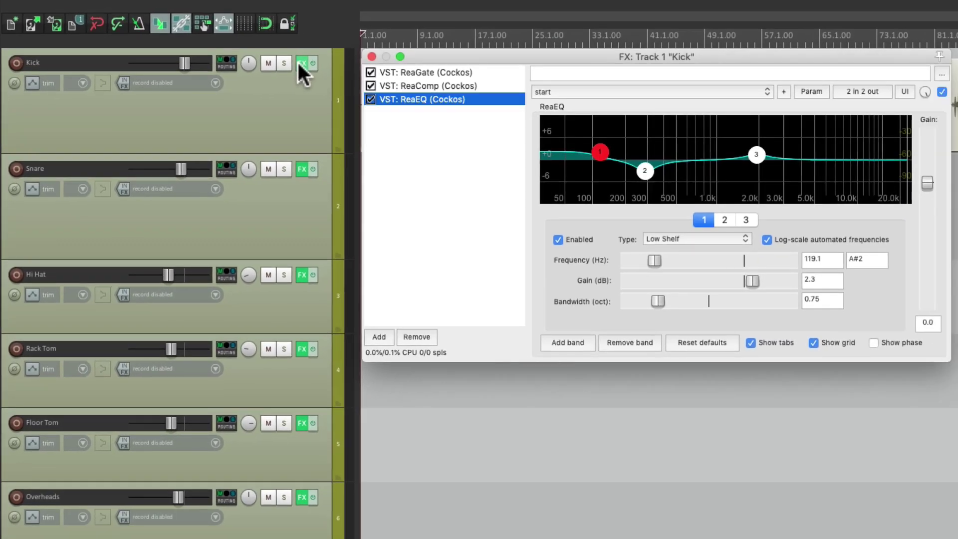
left_click(371, 56)
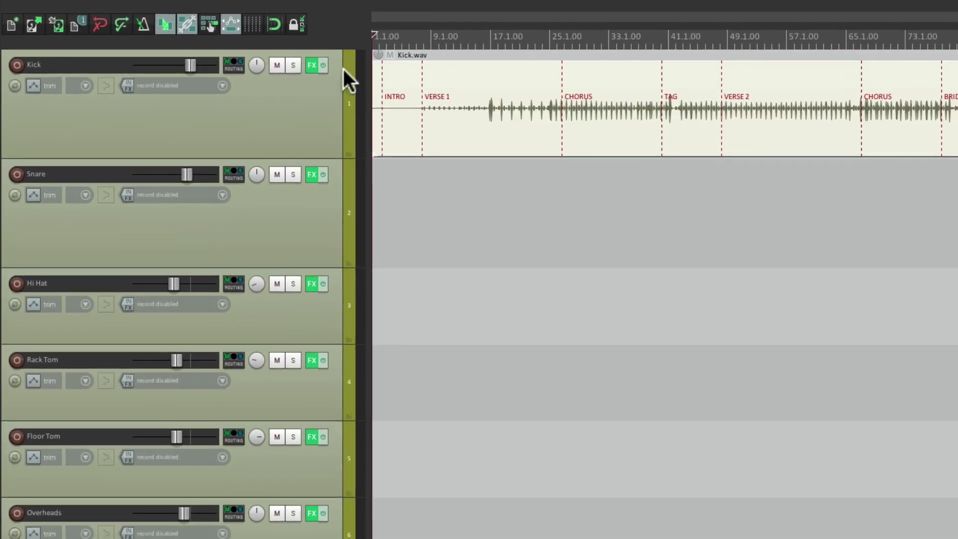
- Place Snare.wav, Hi Hat.wav and Floor Tom.wav from the Scars - Lybrandt (89 BPM) folder on their matching tracks
mouse_move(192, 64)
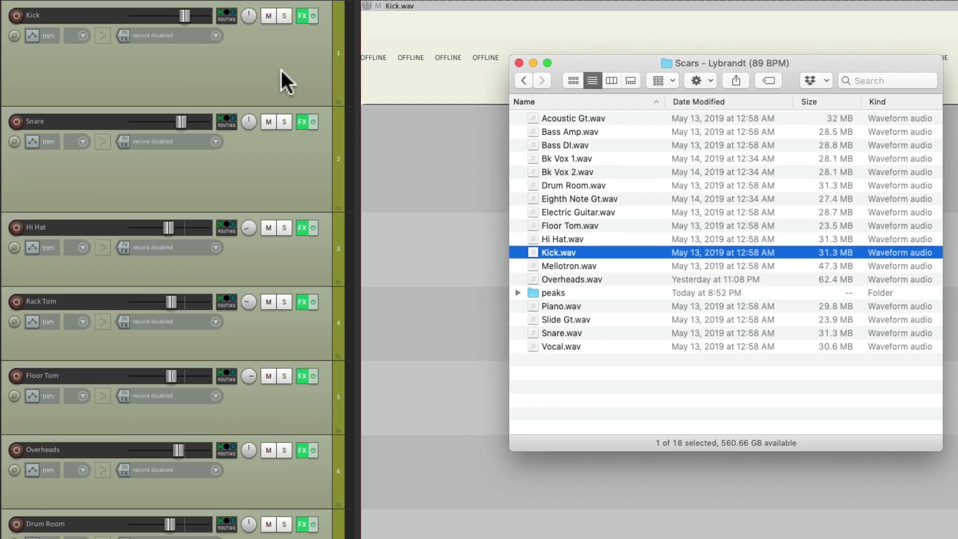
left_click_drag(574, 333, 259, 202)
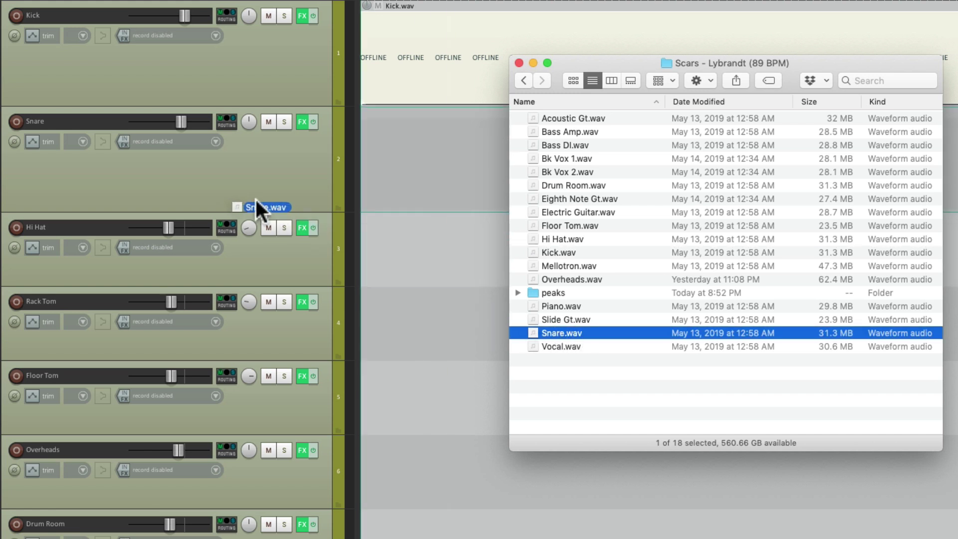
left_click_drag(588, 239, 374, 247)
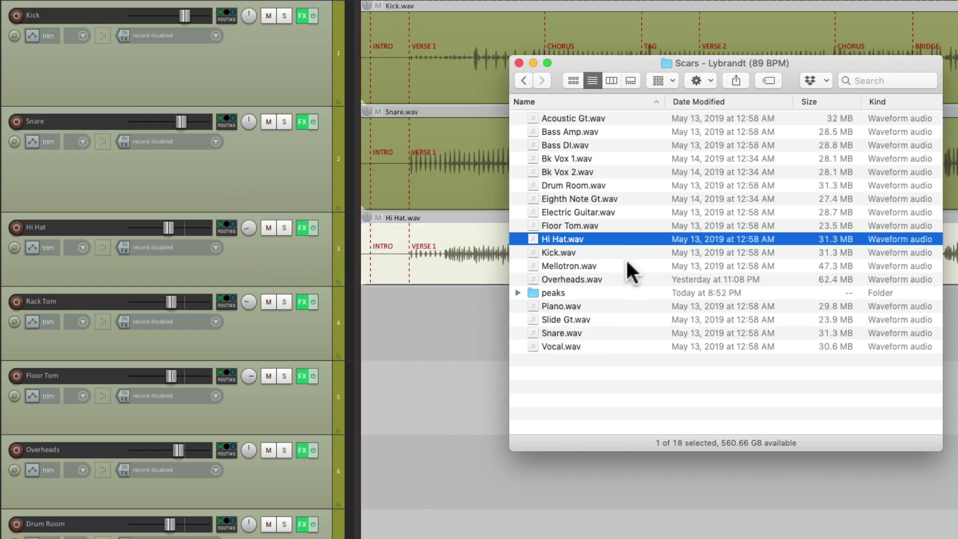
left_click(610, 226)
left_click_drag(558, 224, 325, 419)
- Delete the empty Rack Tom track, and place Overheads.wav and Drum Room.wav on the Overheads and Drum Room tracks
left_click(301, 338)
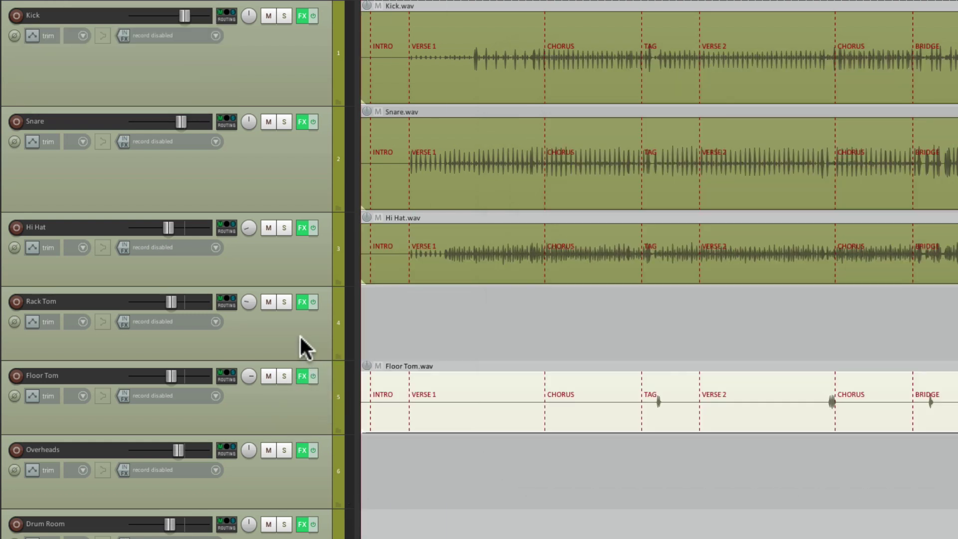
key("Delete")
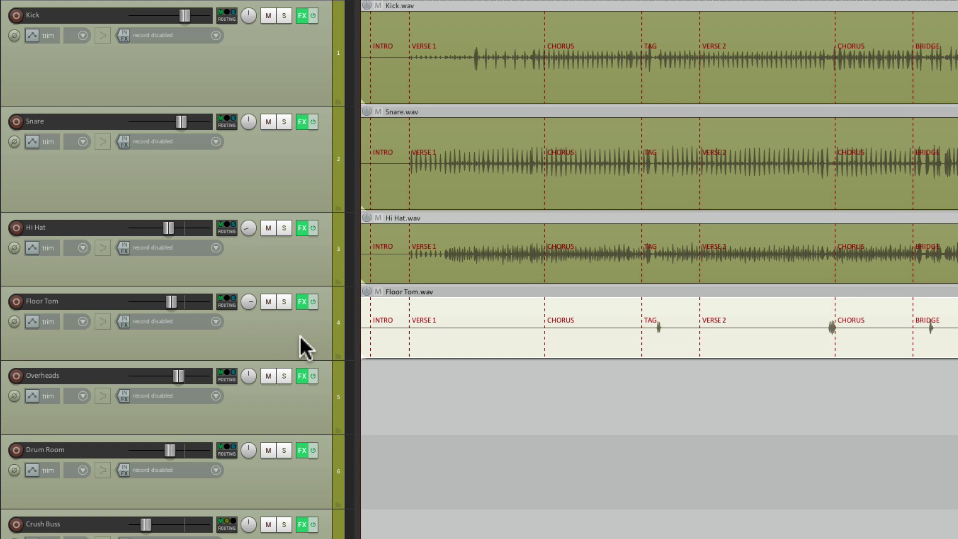
key("super+Tab")
left_click_drag(573, 280, 269, 414)
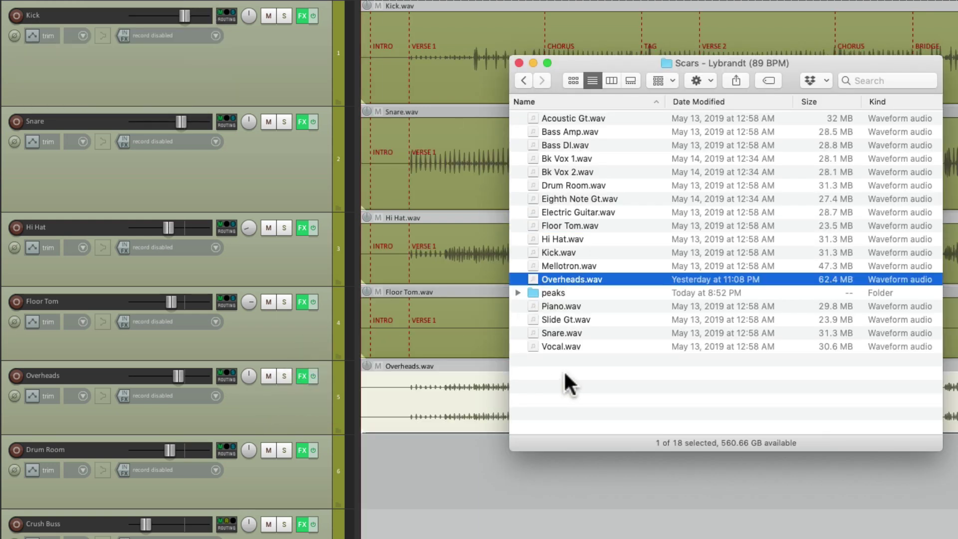
left_click_drag(587, 185, 489, 499)
- Place Bass DI.wav on the Bass DI track and Bass Amp.wav on the Bass Amp track
scroll(489, 499, "down", 5)
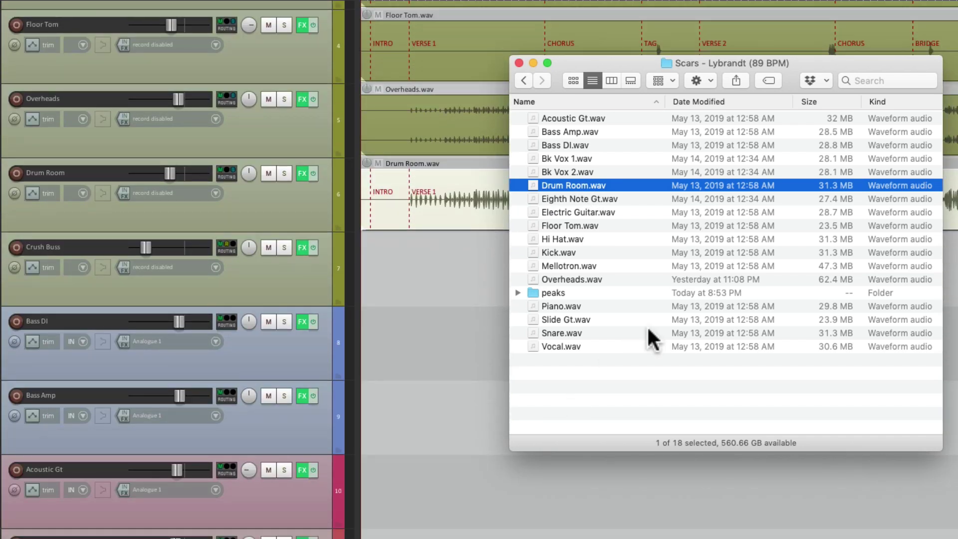
left_click_drag(582, 145, 379, 354)
left_click_drag(582, 132, 444, 475)
- Place Acoustic Gt.wav and Electric Guitar.wav on their matching tracks, and Slide Gt.wav on the Solo Guitar track
scroll(445, 475, "down", 5)
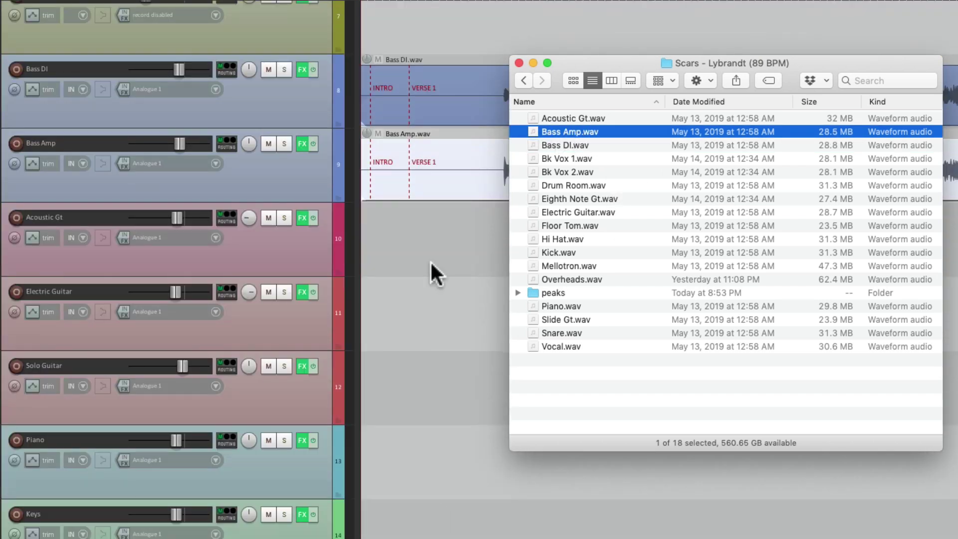
left_click_drag(555, 117, 319, 240)
left_click_drag(611, 212, 305, 331)
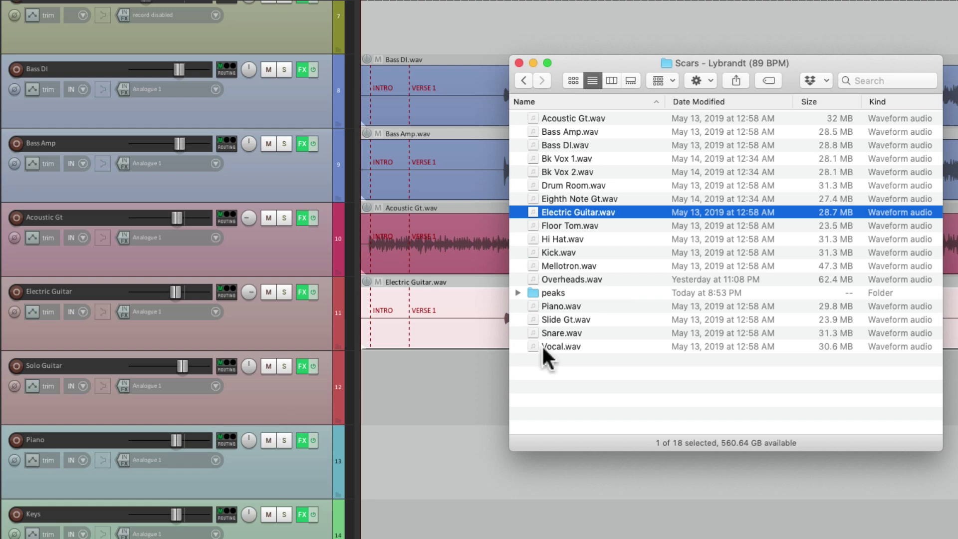
left_click_drag(614, 319, 349, 433)
- Rename the Solo Guitar track as Slide Guitar
left_click(307, 403)
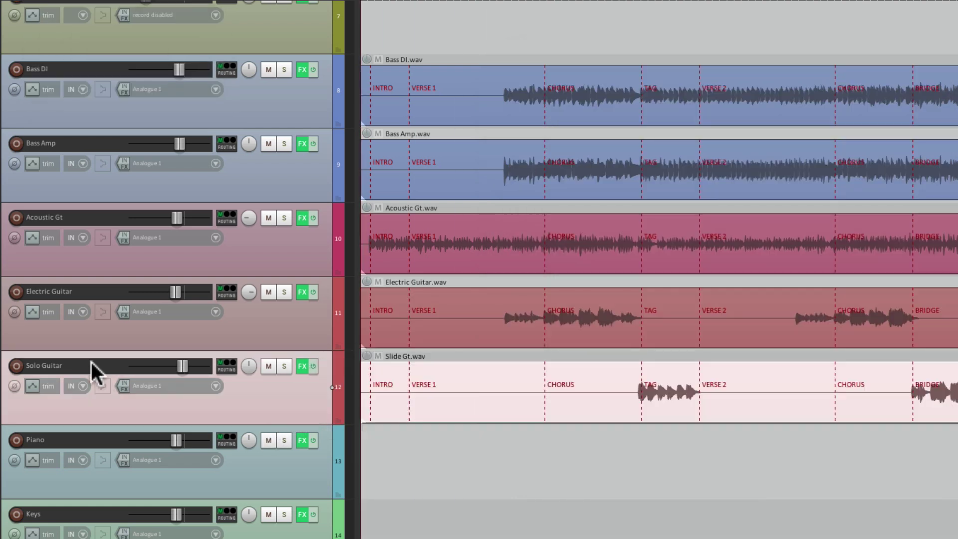
double_click(32, 367)
type("Slide")
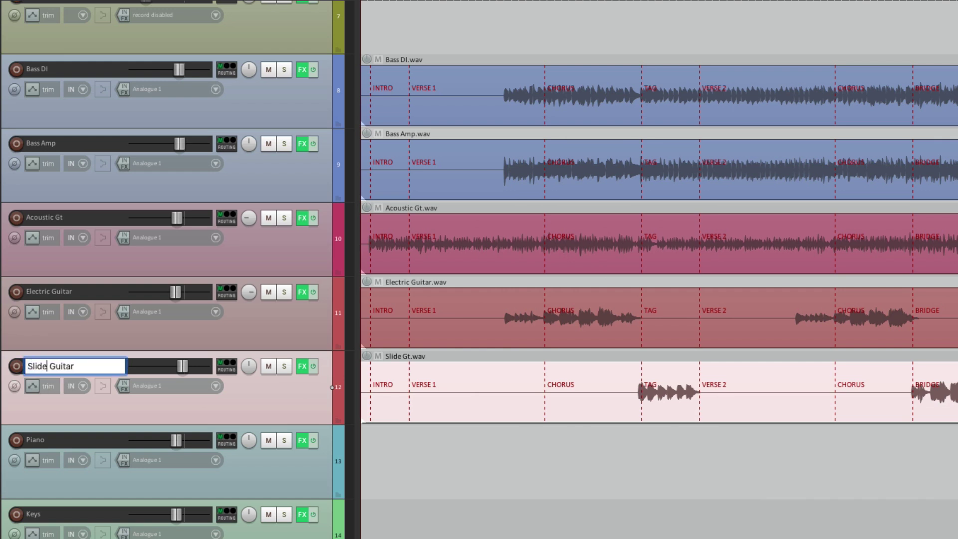
key("Return")
- Place Piano.wav on the Piano track and Mellotron.wav on the Keys track from the song's audio folder
key("super+Tab")
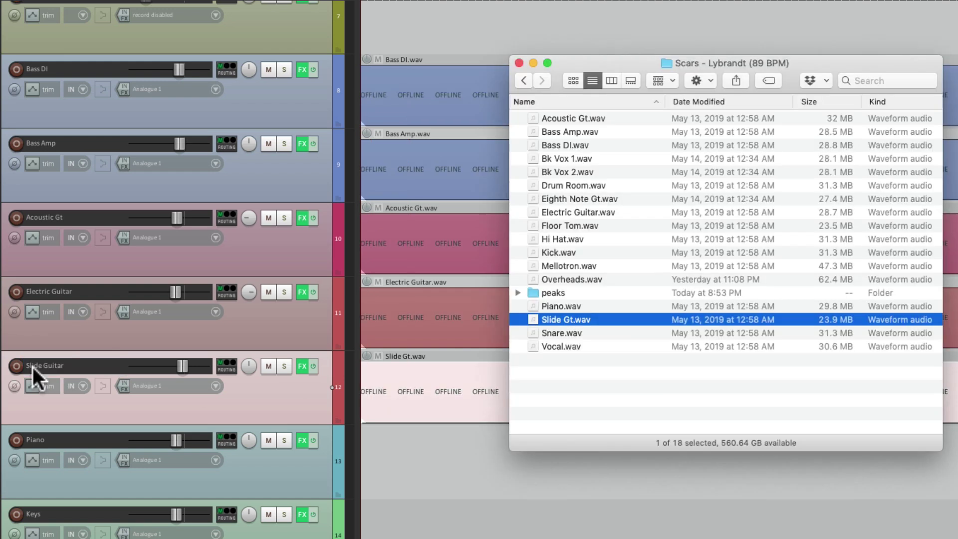
left_click(559, 368)
left_click_drag(564, 306, 299, 432)
scroll(478, 513, "down", 5)
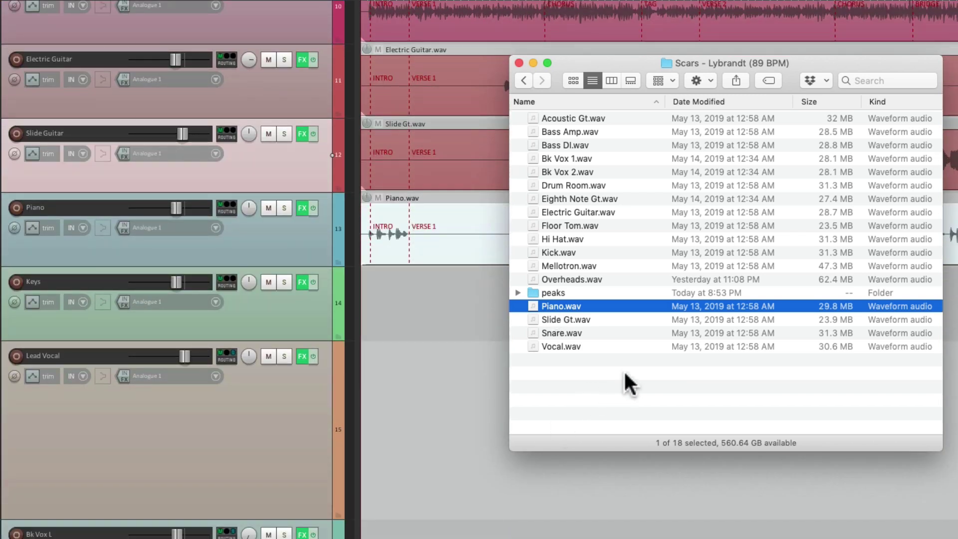
left_click(618, 266)
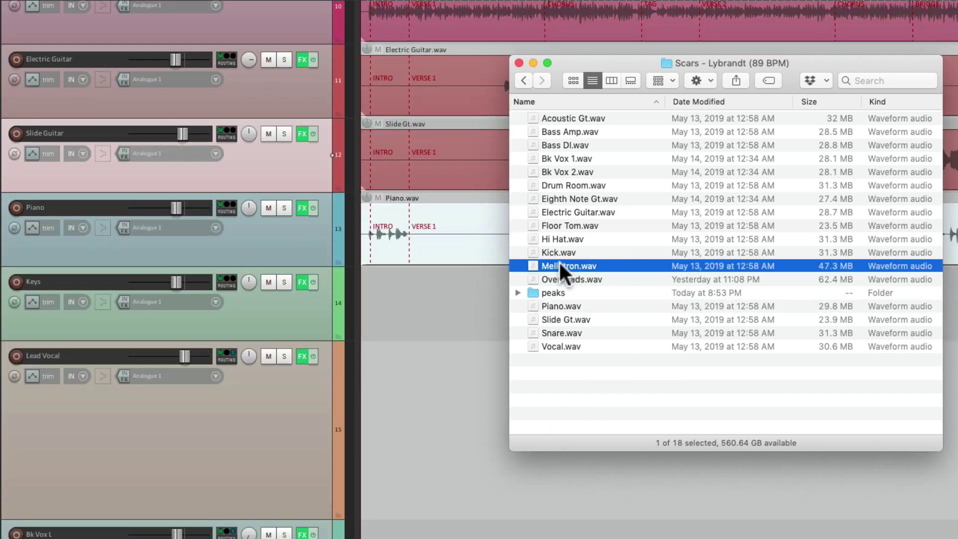
left_click_drag(559, 263, 323, 329)
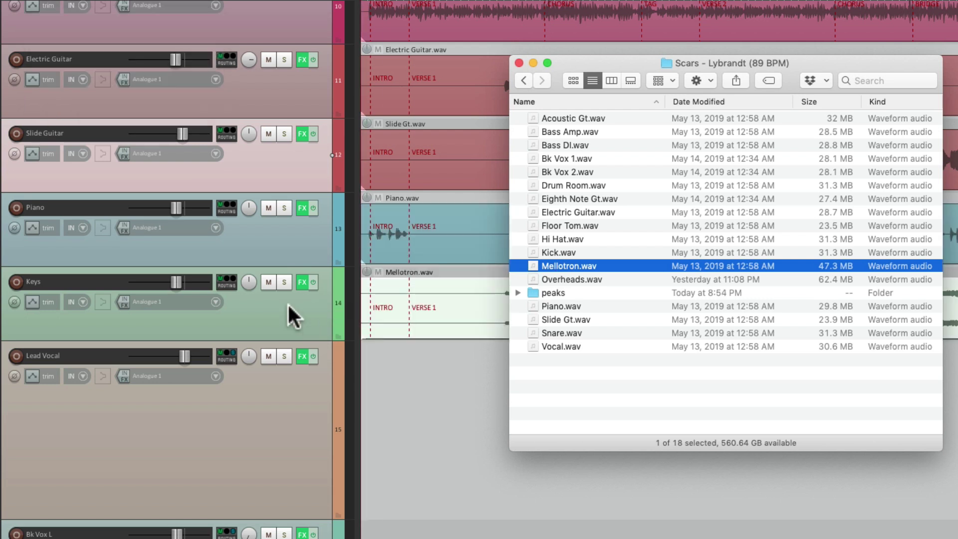
- Rename the Keys track as Mellotron
left_click(132, 289)
double_click(54, 277)
type("Mellotron")
key("Return")
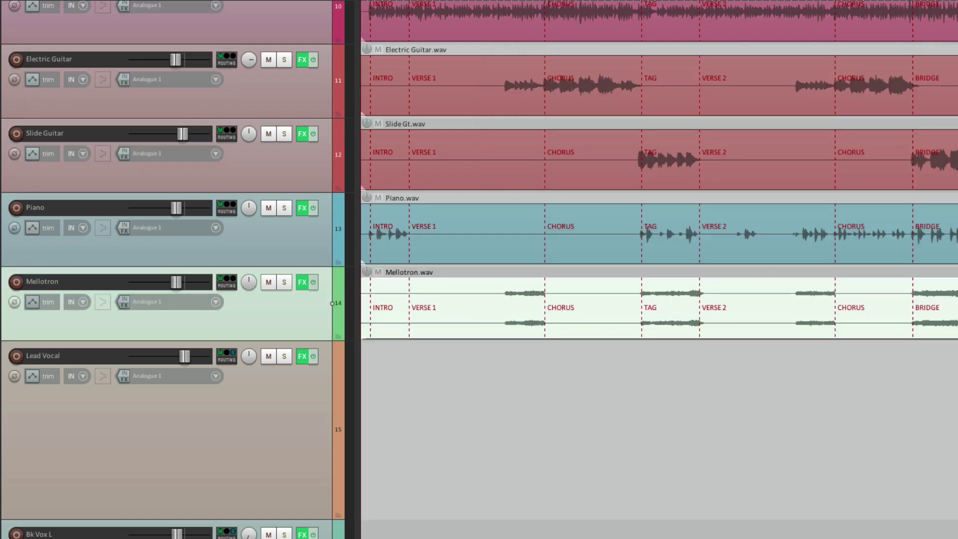
- Place Vocal.wav on the Lead Vocal track, and insert Bk Vox 1.wav and Bk Vox 2.wav on separate tracks, Bk Vox L and Bk Vox R
key("super+Tab")
left_click_drag(584, 345, 490, 442)
scroll(489, 436, "down", 3)
scroll(488, 436, "down", 2)
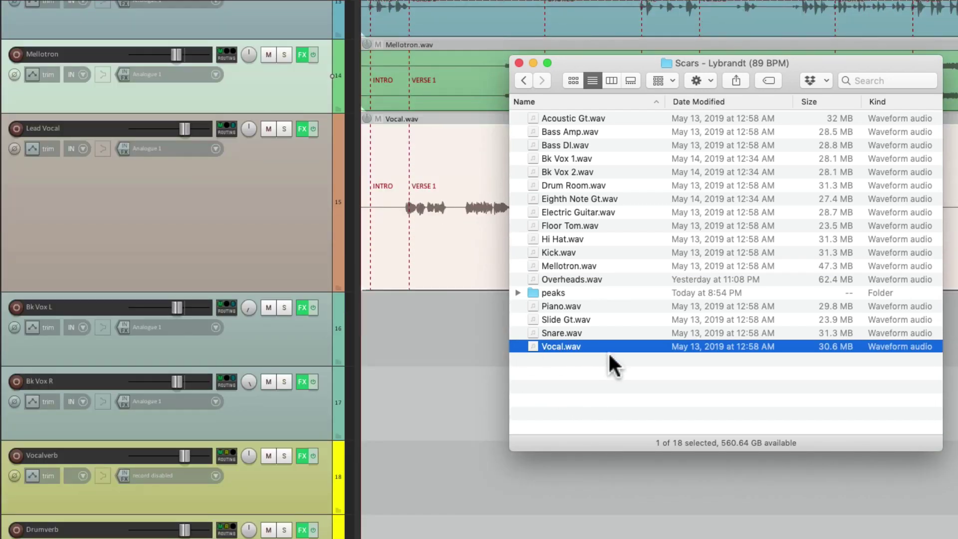
left_click(629, 162)
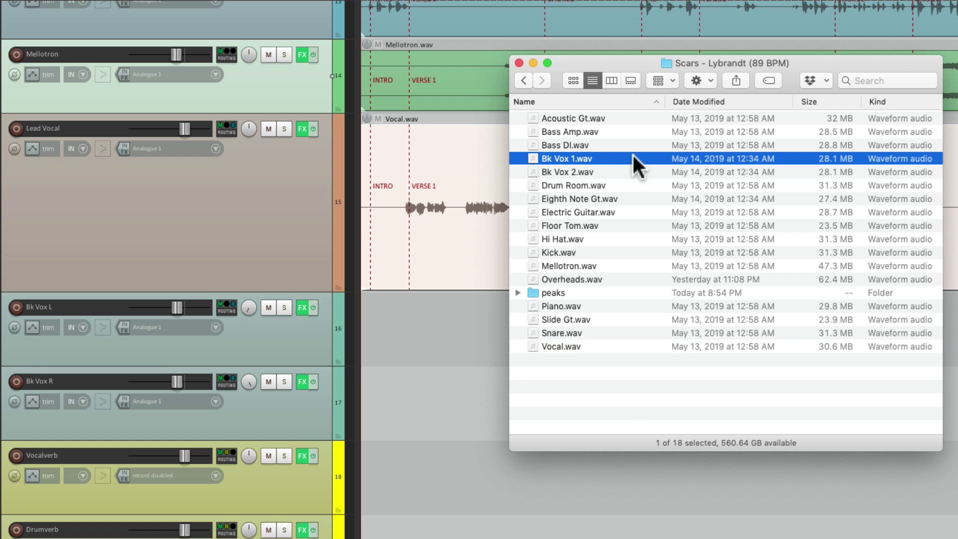
left_click(624, 169, "shift")
left_click_drag(570, 160, 332, 352)
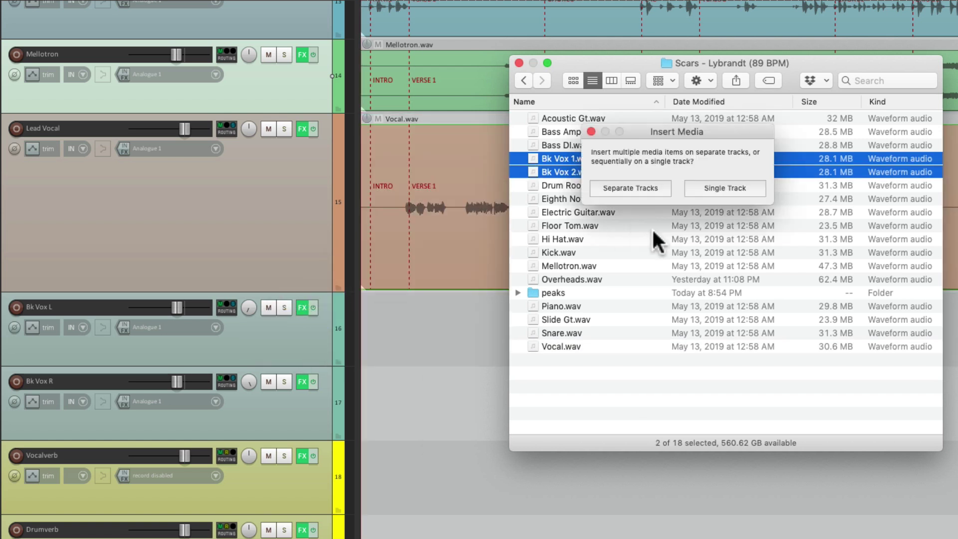
left_click(640, 185)
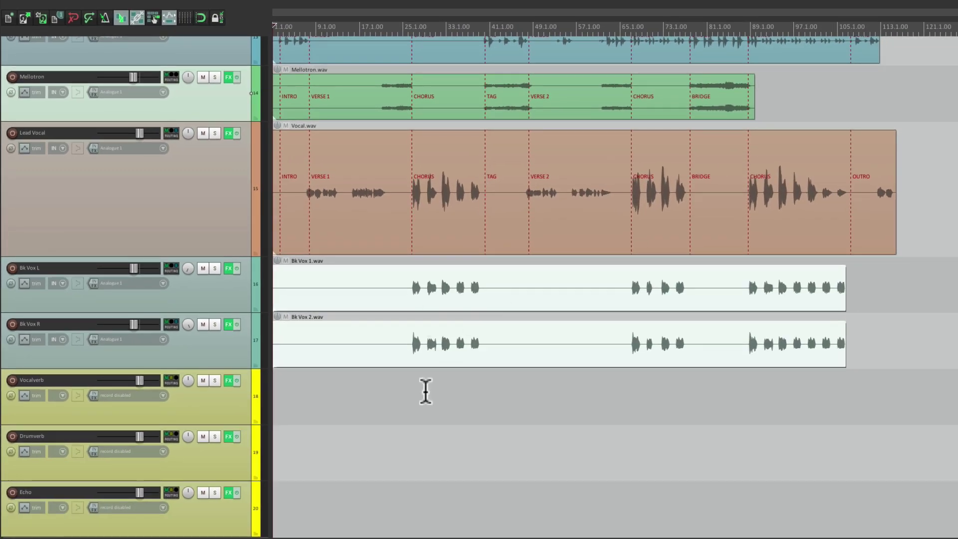
- Examine the effects, sends, pan and fader settings of all tracks in the mixer, and close the mixer
scroll(426, 391, "up", 12)
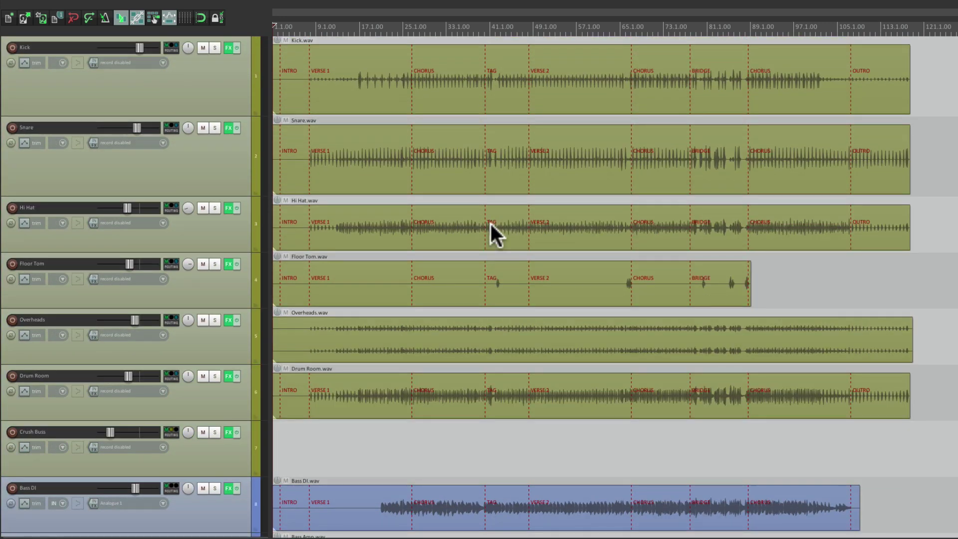
key("super+m")
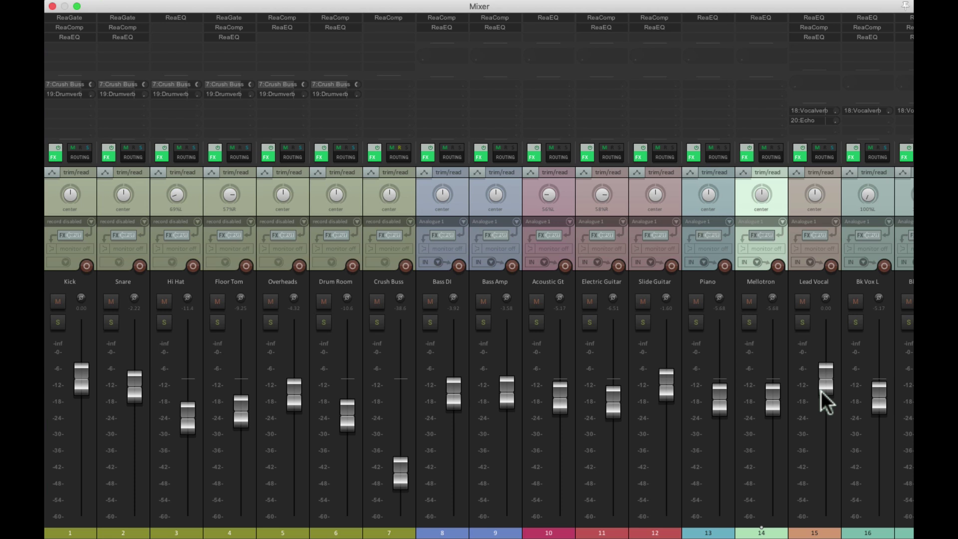
key("super+m")
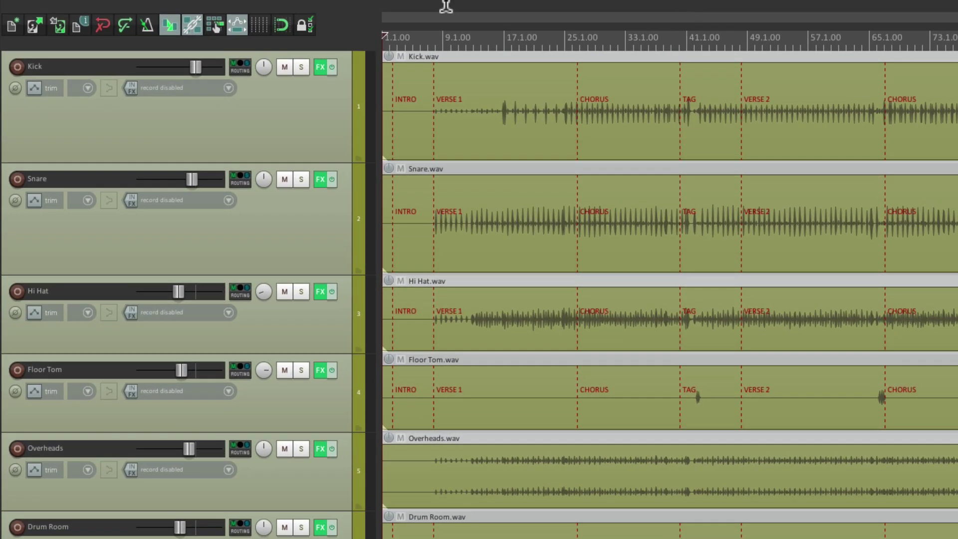
- Save the new song's mix project under its own name
mouse_move(83, 4)
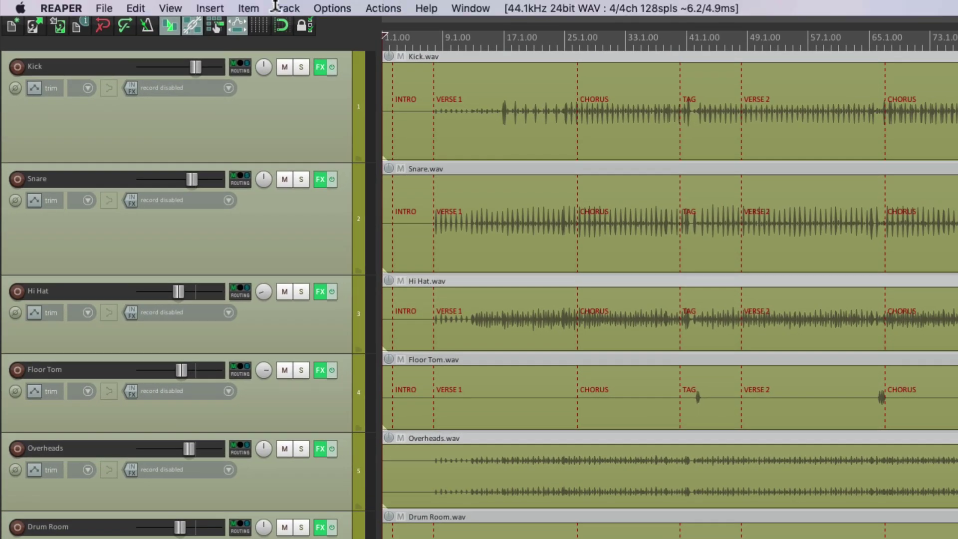
left_click(114, 7)
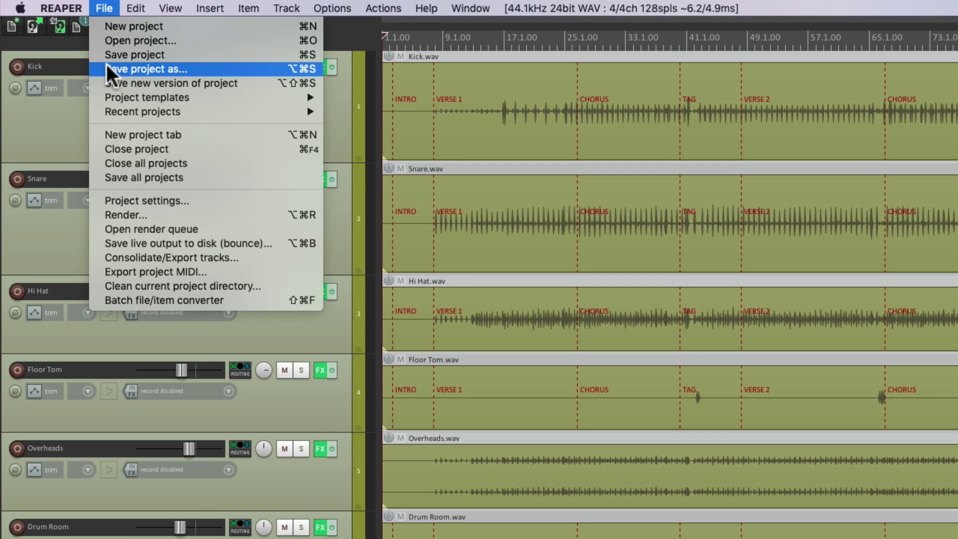